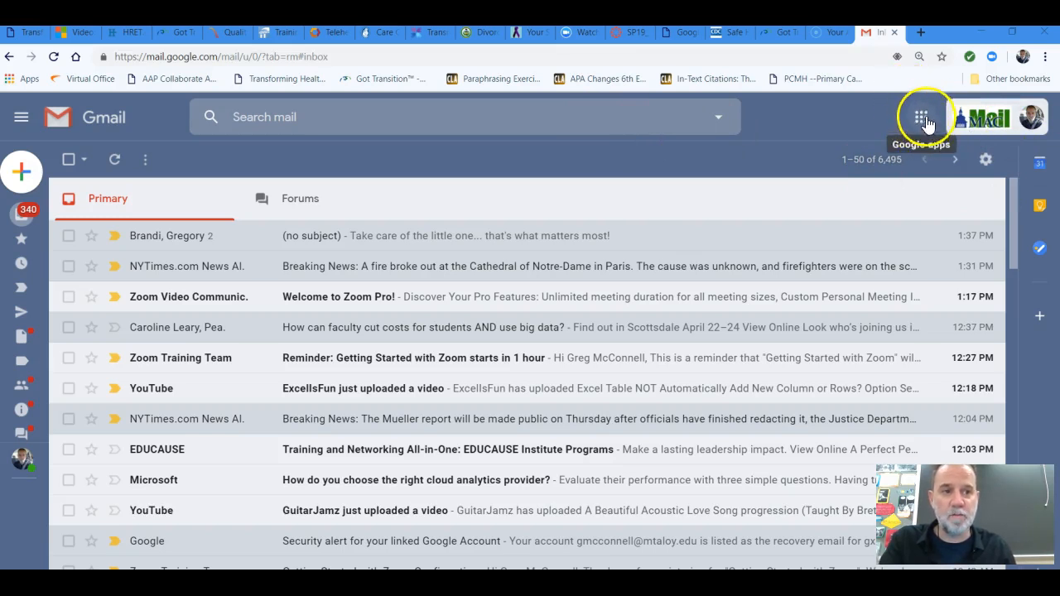
# Switch from the mailbox to Google Drive and create a new blank Google Form there
pyautogui.click(921, 122)
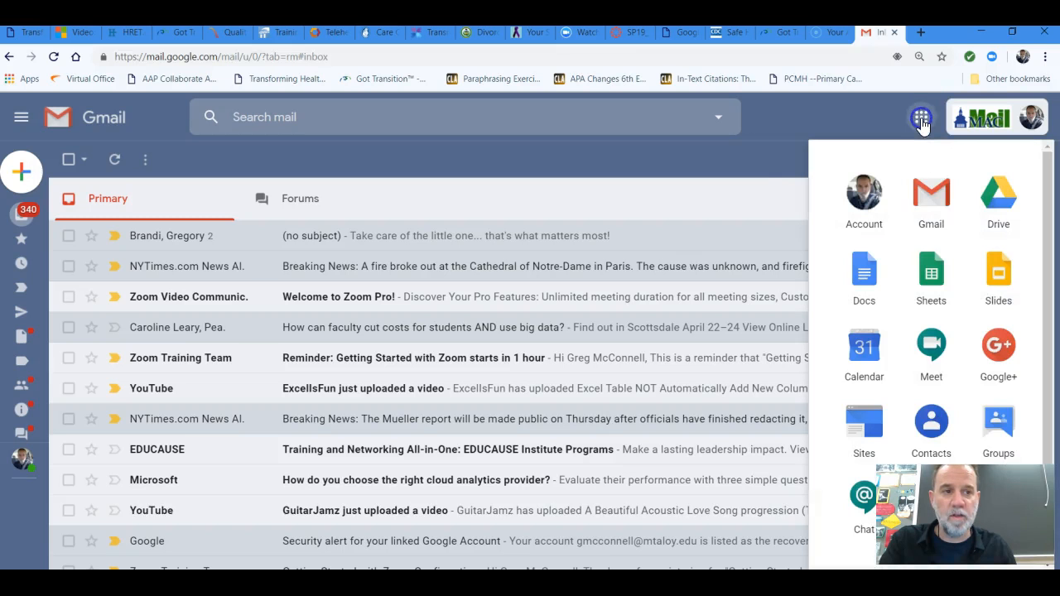
pyautogui.click(1002, 207)
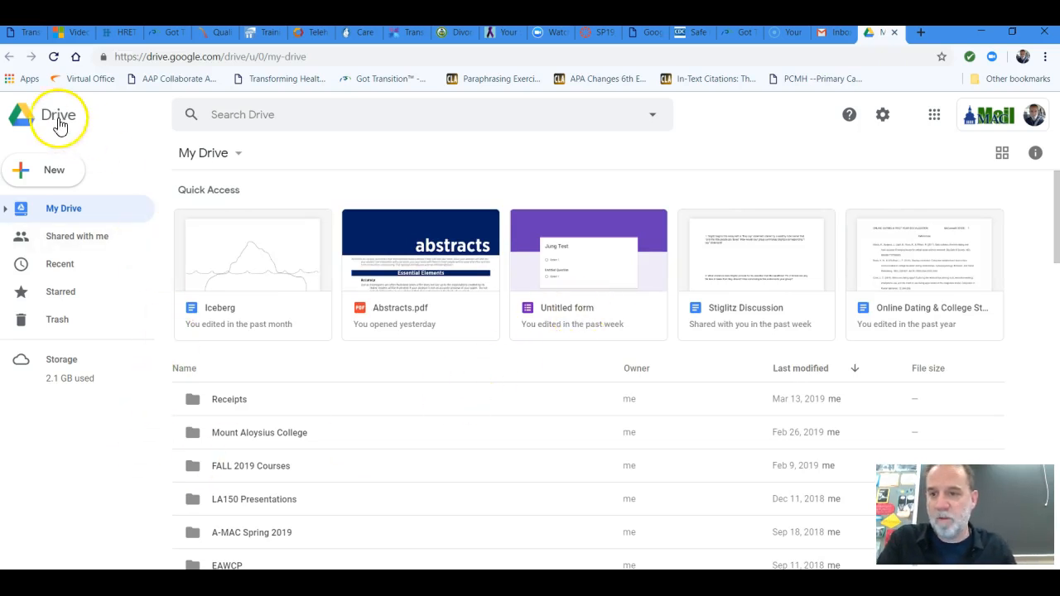
pyautogui.click(48, 174)
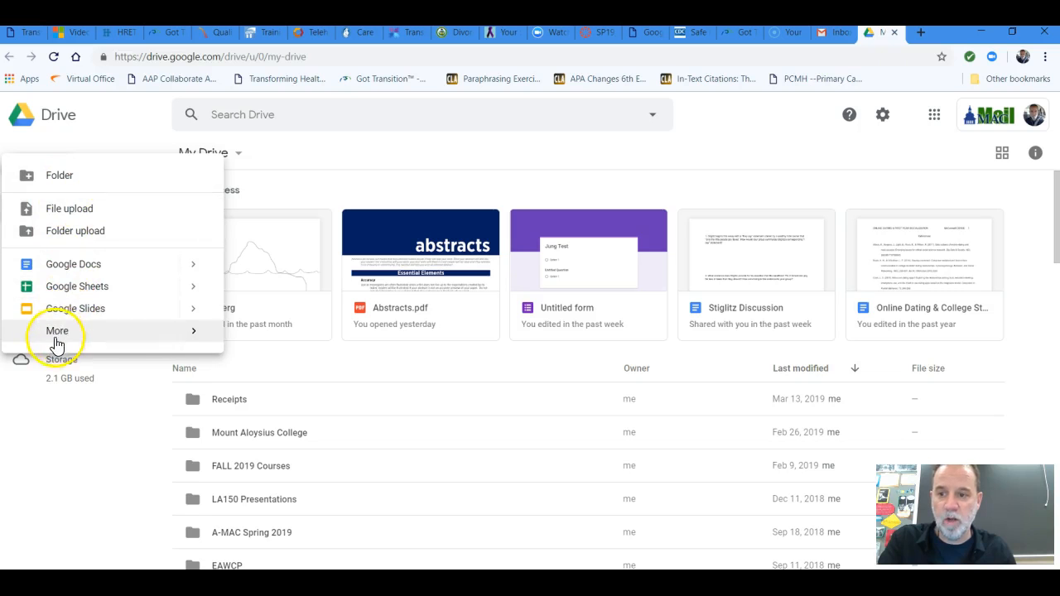
pyautogui.moveTo(64, 339)
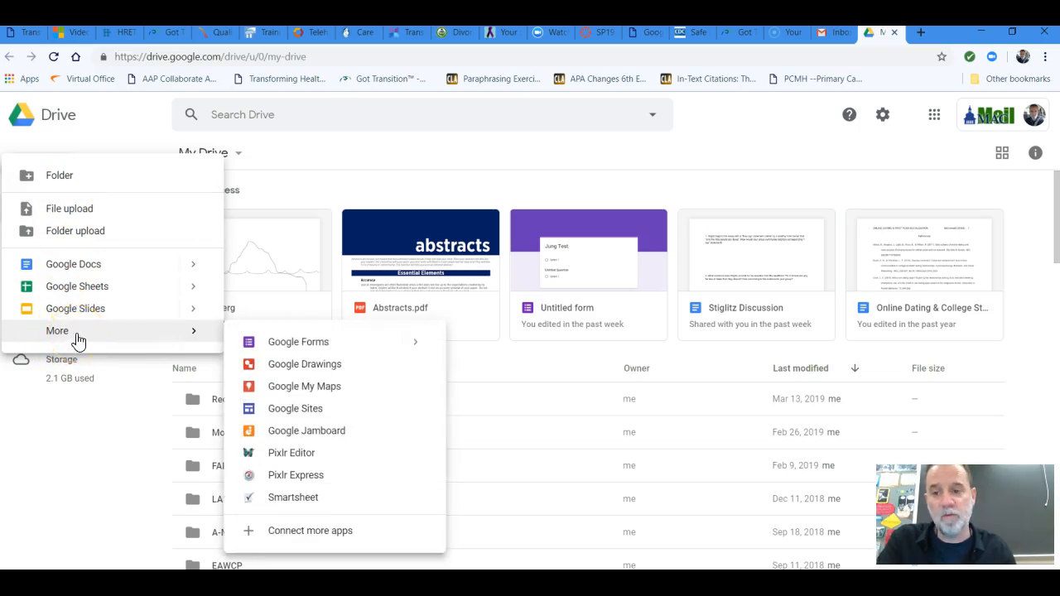
pyautogui.click(317, 346)
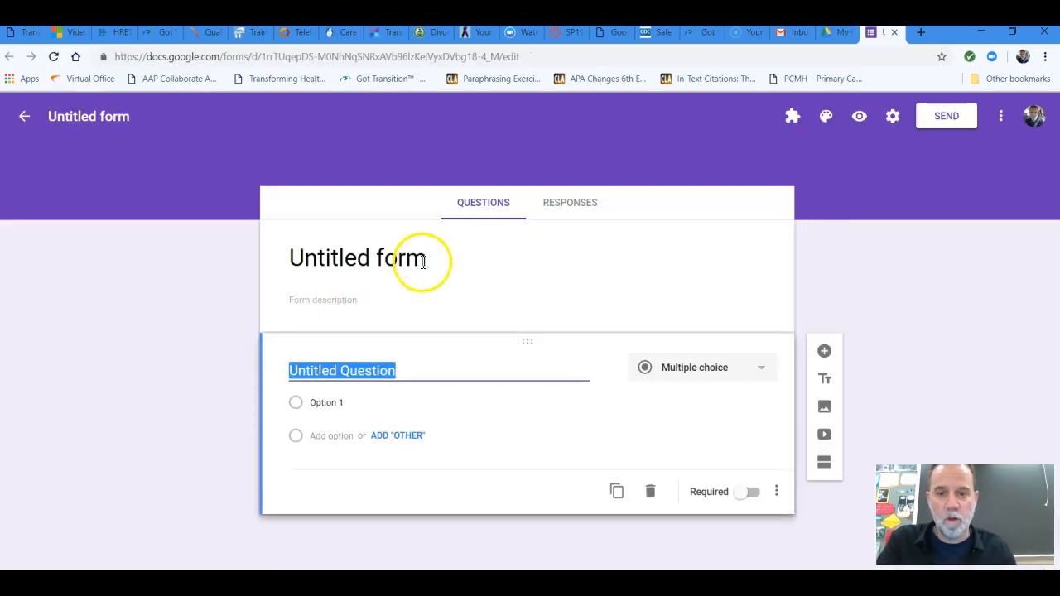
# Title the new form "Nozick Quiz" and leave its description empty
pyautogui.click(425, 259)
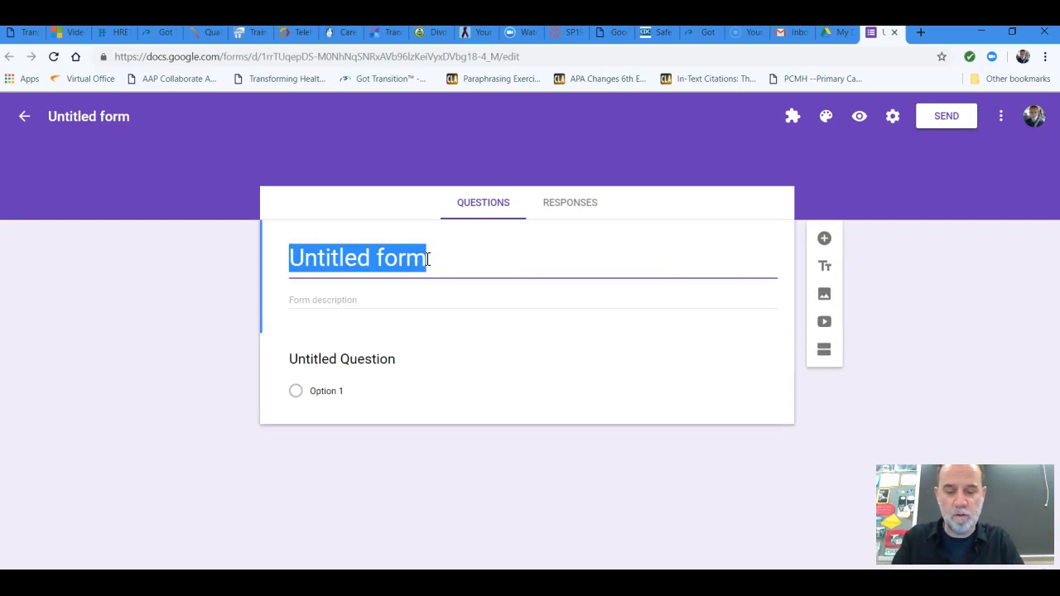
pyautogui.write('No')
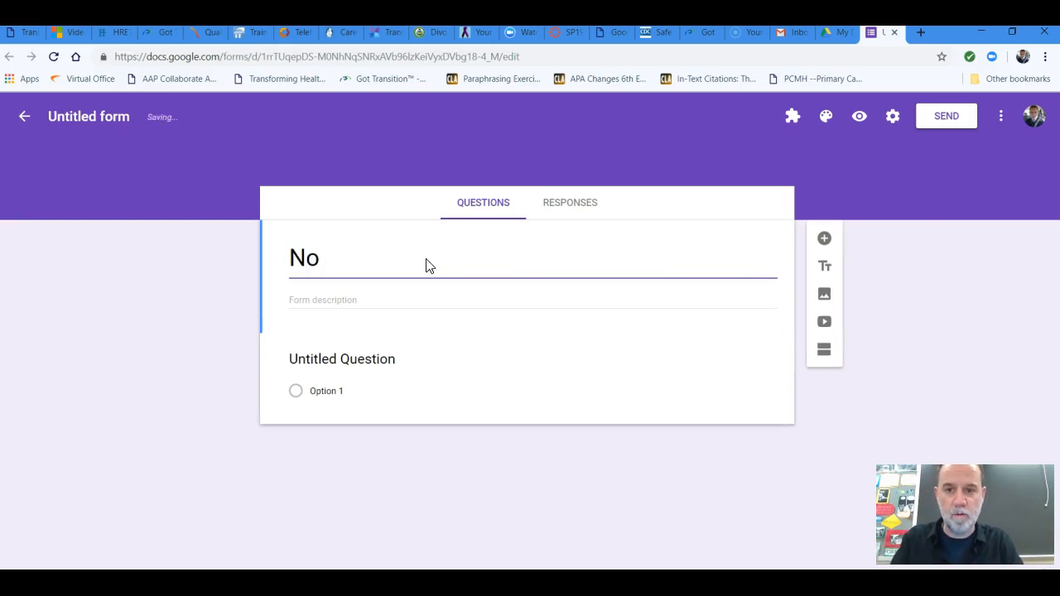
pyautogui.write('zick')
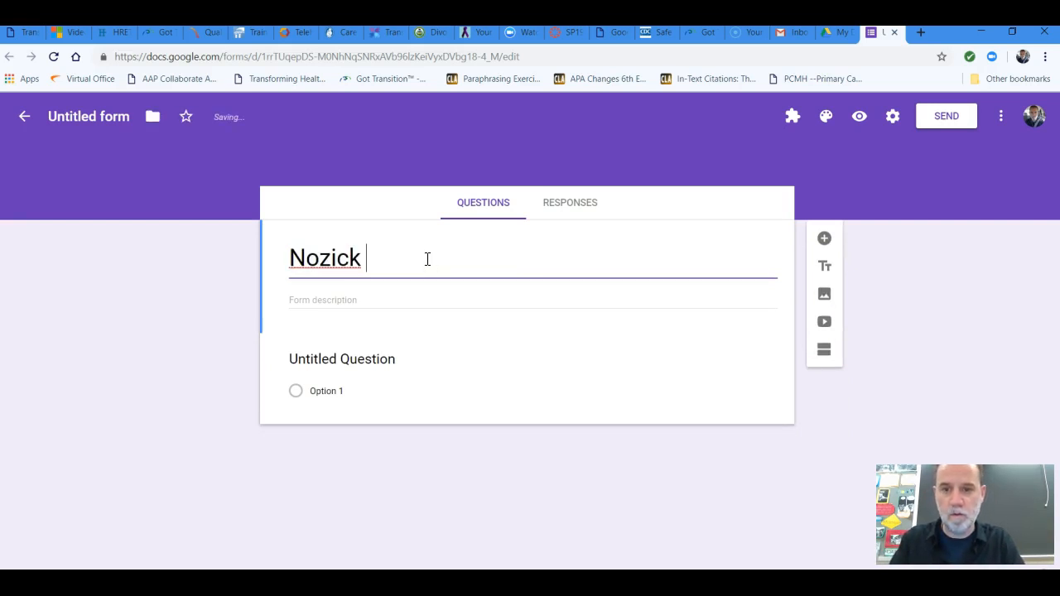
pyautogui.write(' Quiz')
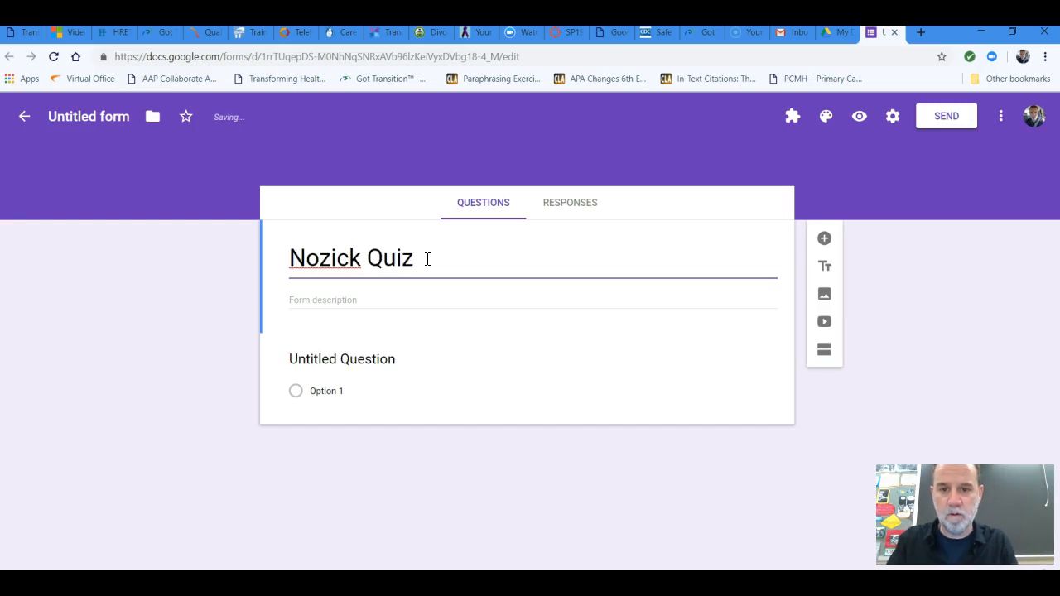
pyautogui.click(349, 301)
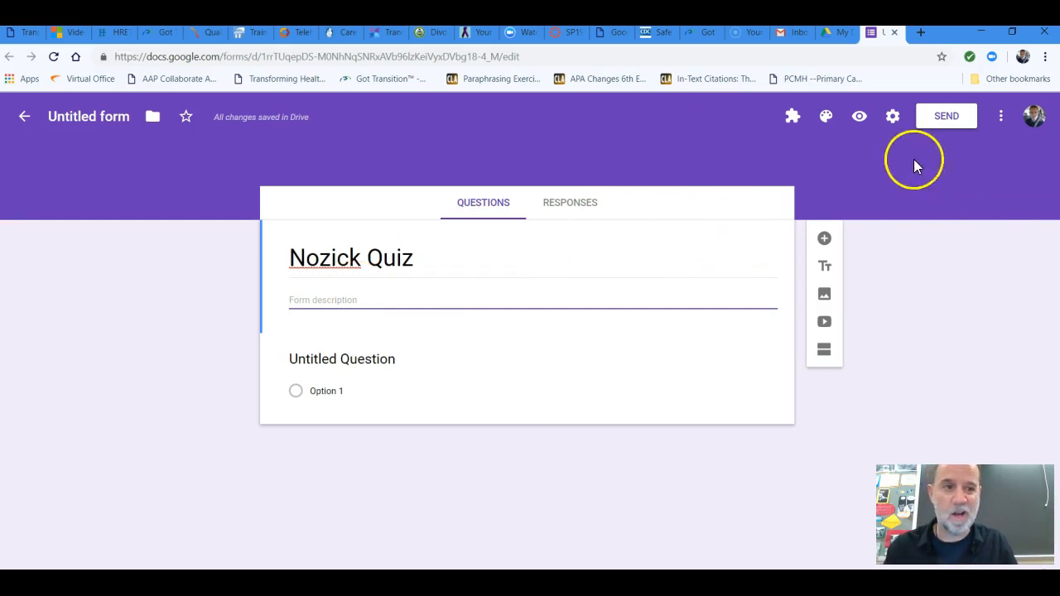
# Make the form a quiz in its settings, with grades released immediately after each submission, and save
pyautogui.click(892, 120)
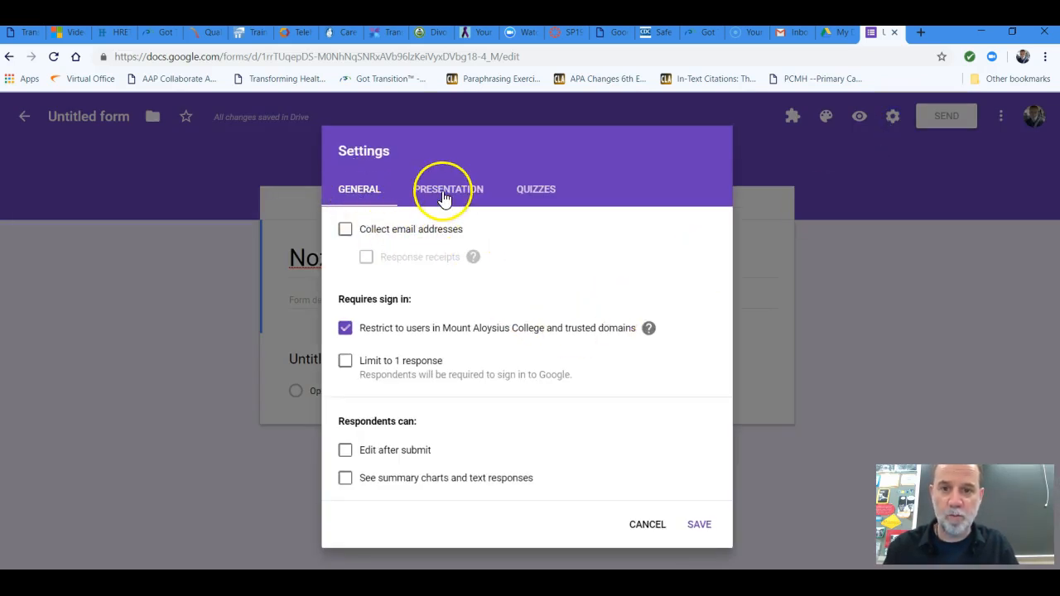
pyautogui.click(539, 193)
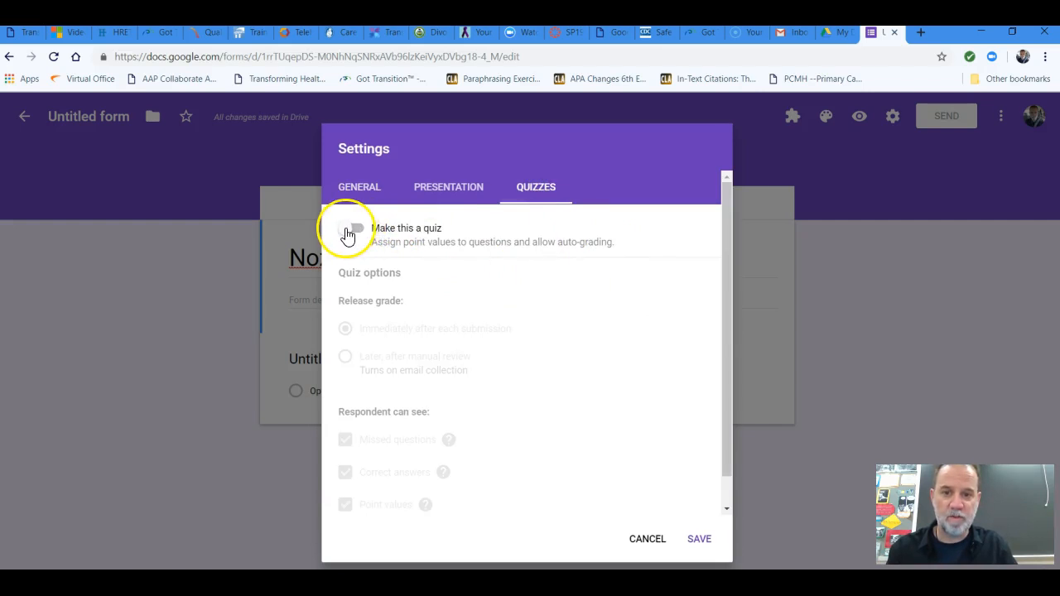
pyautogui.click(365, 231)
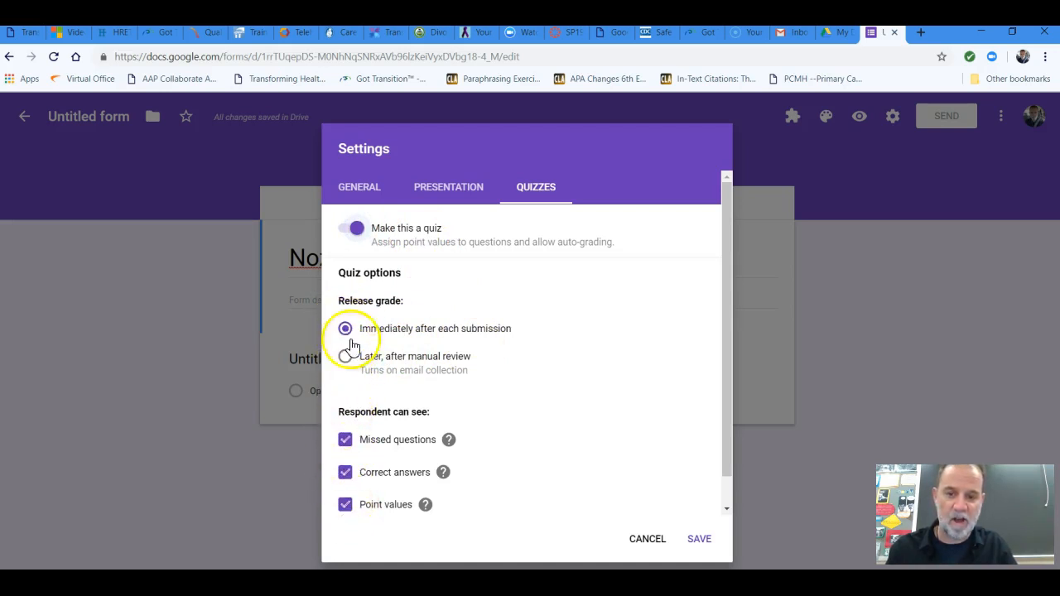
pyautogui.click(699, 542)
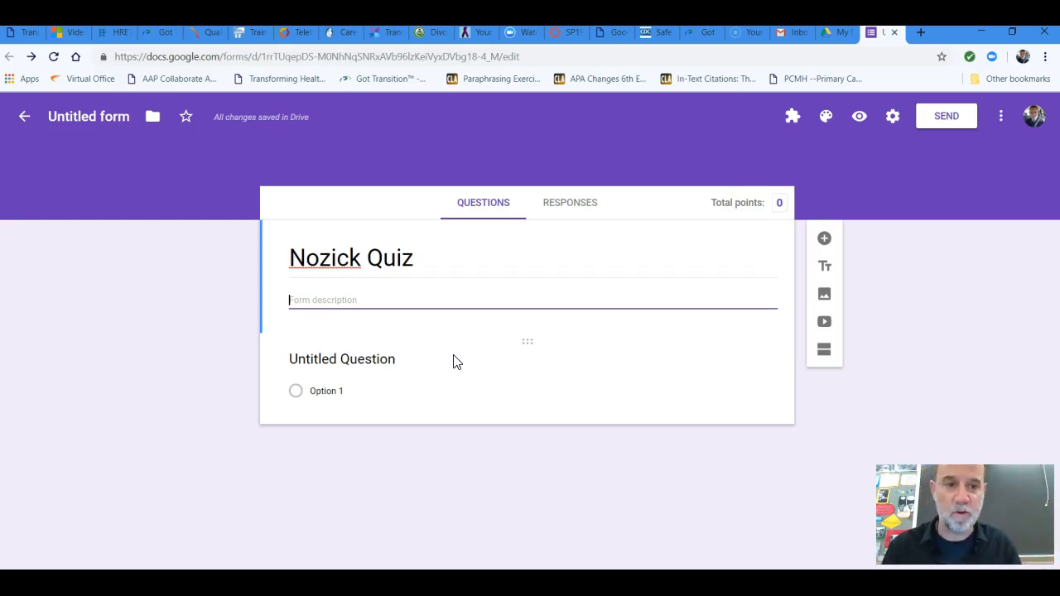
pyautogui.doubleClick(779, 202)
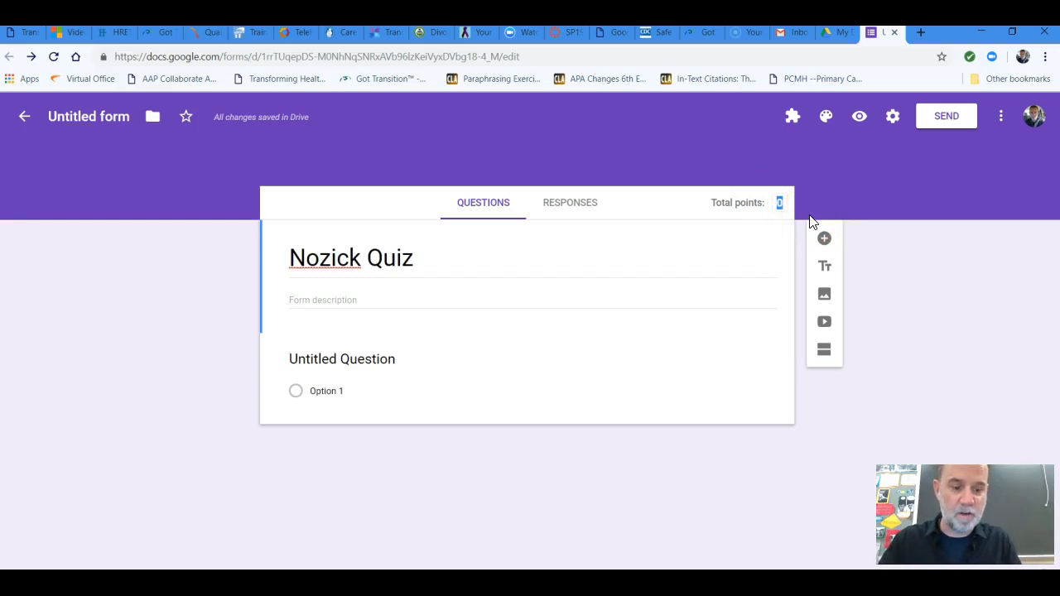
pyautogui.click(781, 203)
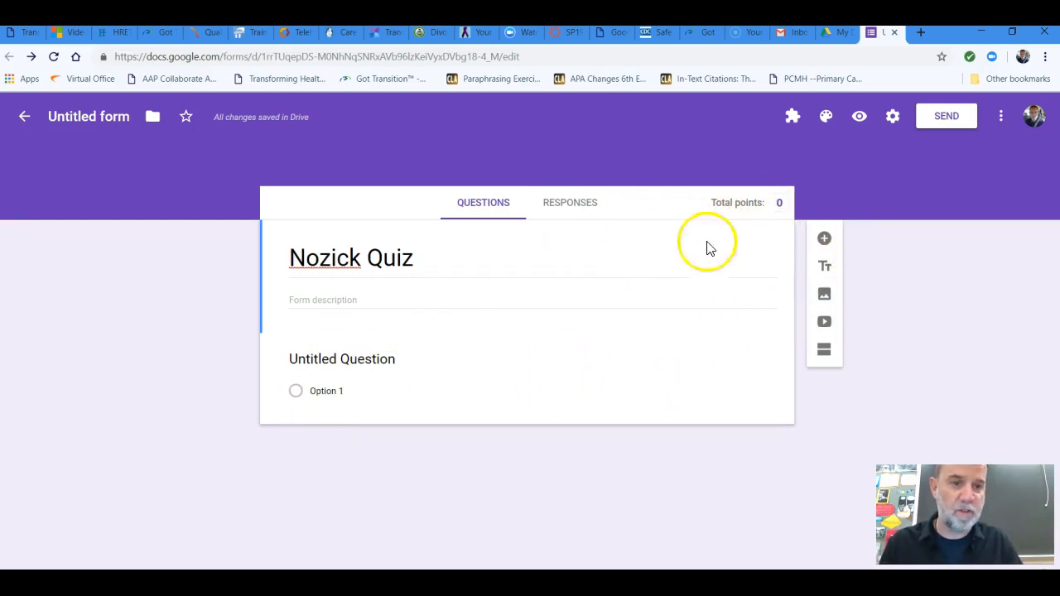
# Add a multiple-choice question reading "What color is the sky today?" above the untitled question
pyautogui.click(825, 239)
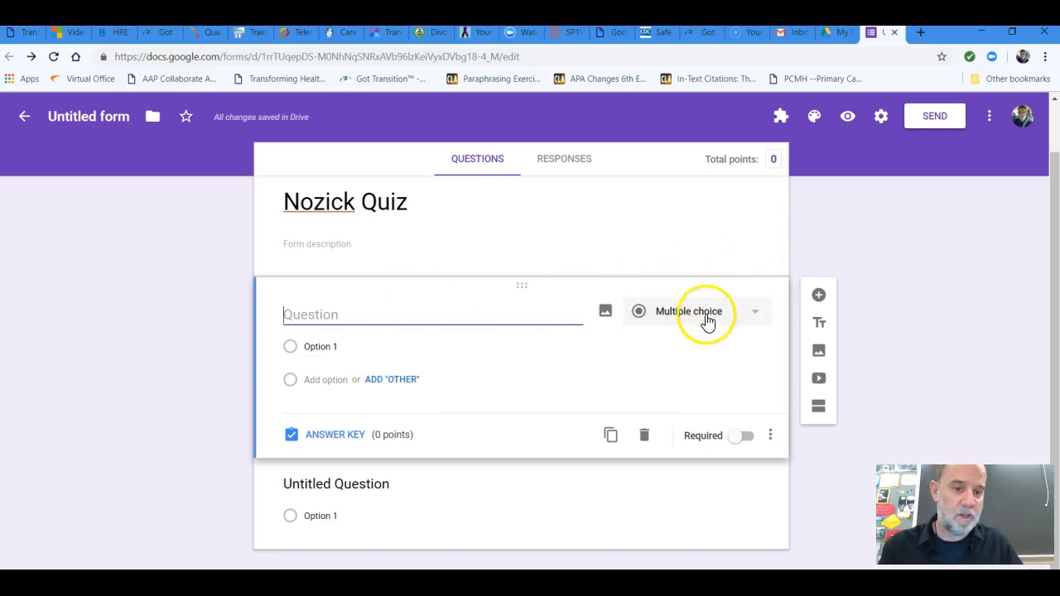
pyautogui.click(753, 318)
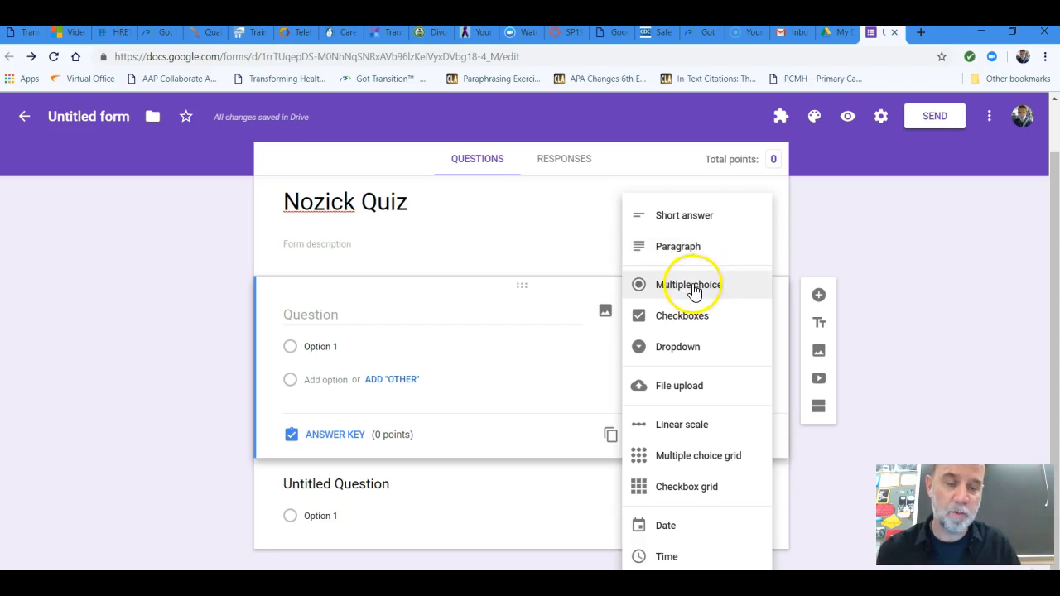
pyautogui.click(686, 348)
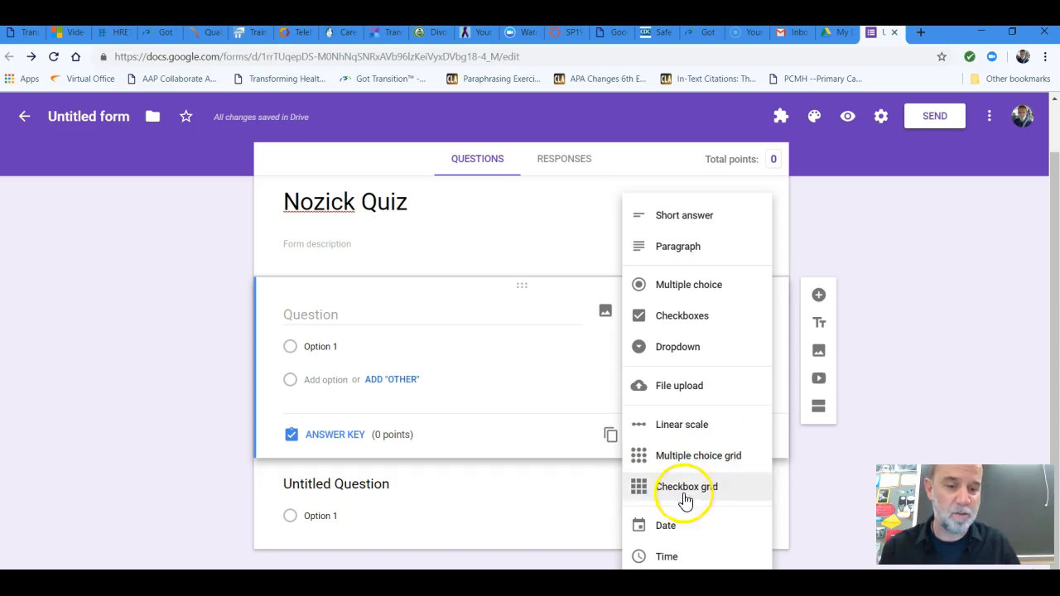
pyautogui.click(713, 290)
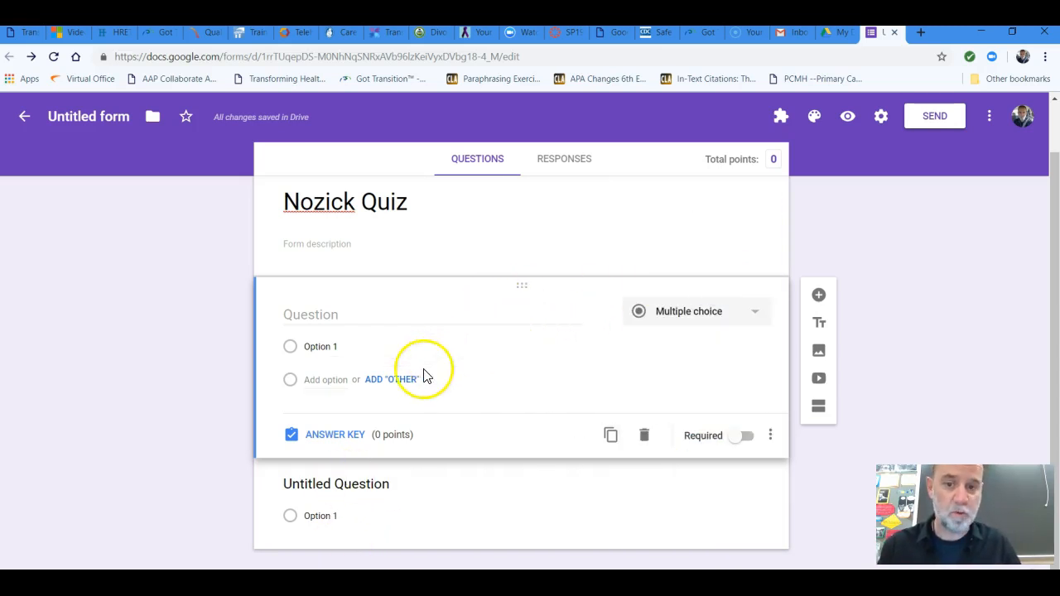
pyautogui.click(357, 314)
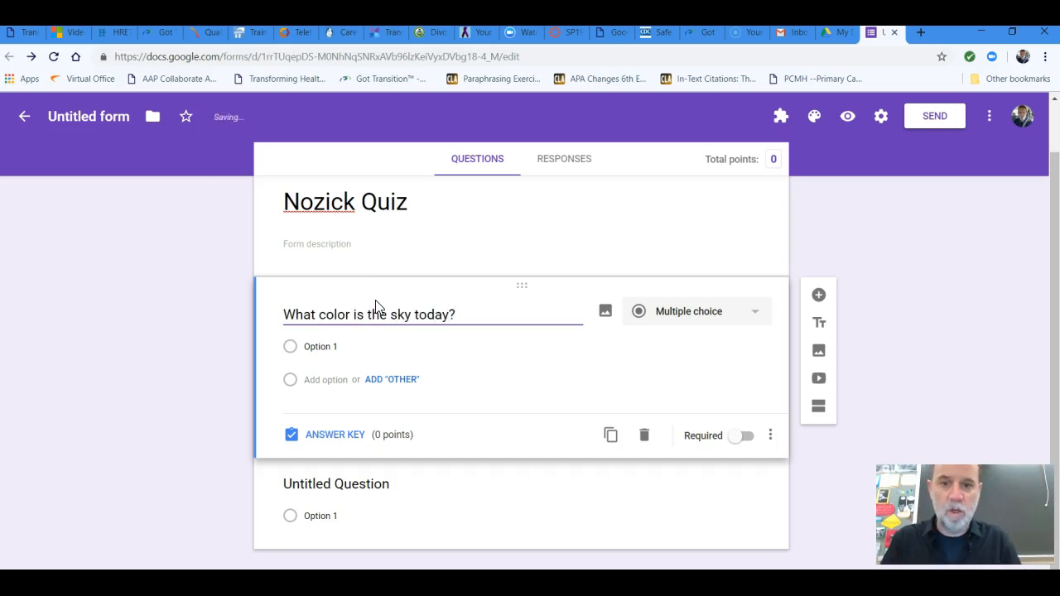
# Give the sky color question the answer options Purple, Grey, Blue, Yellow and None of the Above
pyautogui.click(345, 375)
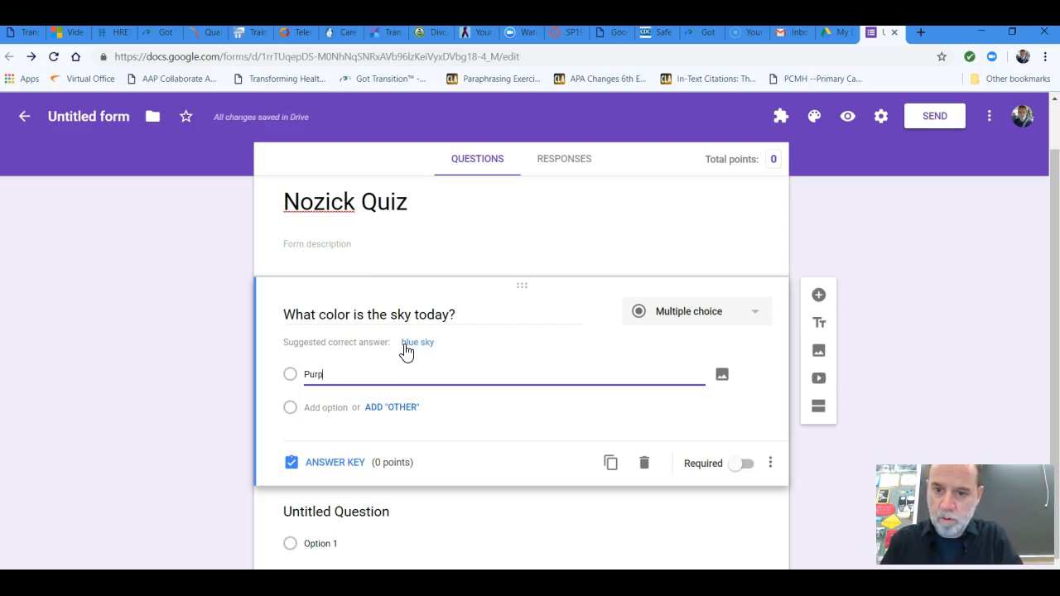
pyautogui.press('Tab')
pyautogui.press('Tab')
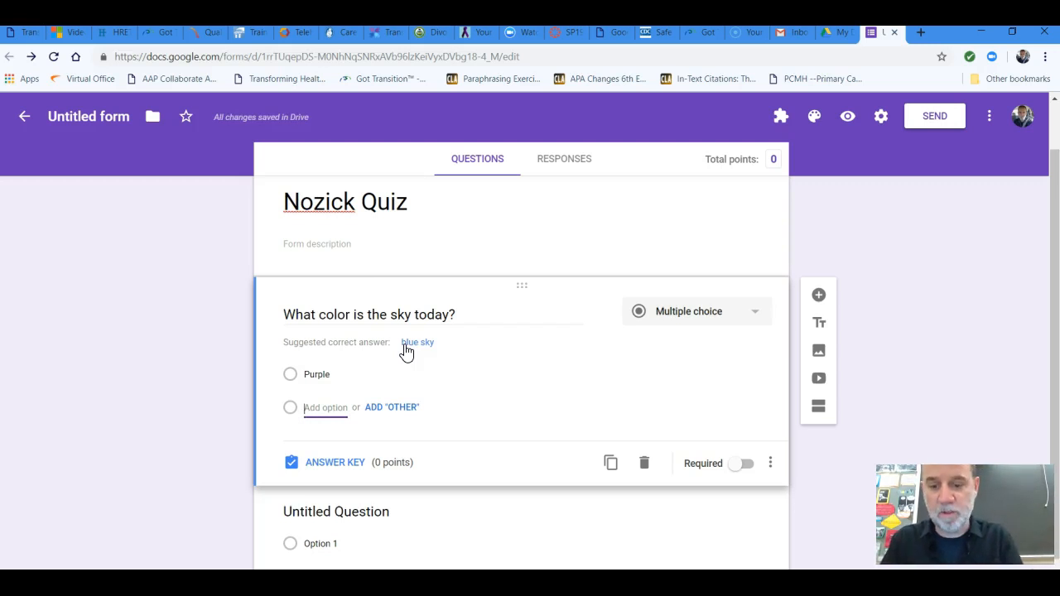
pyautogui.write('Grey')
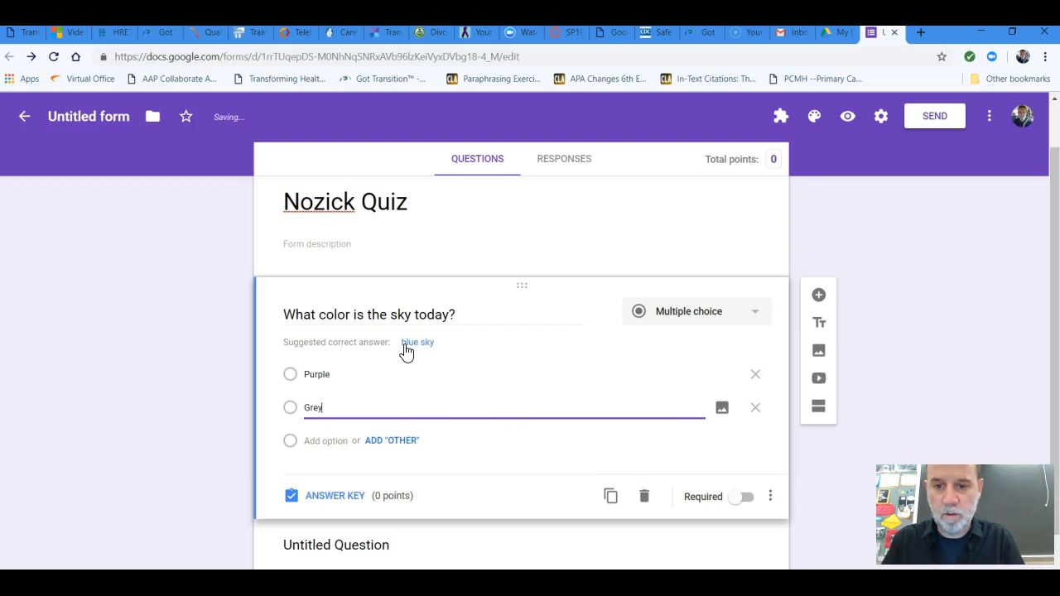
pyautogui.press('Tab')
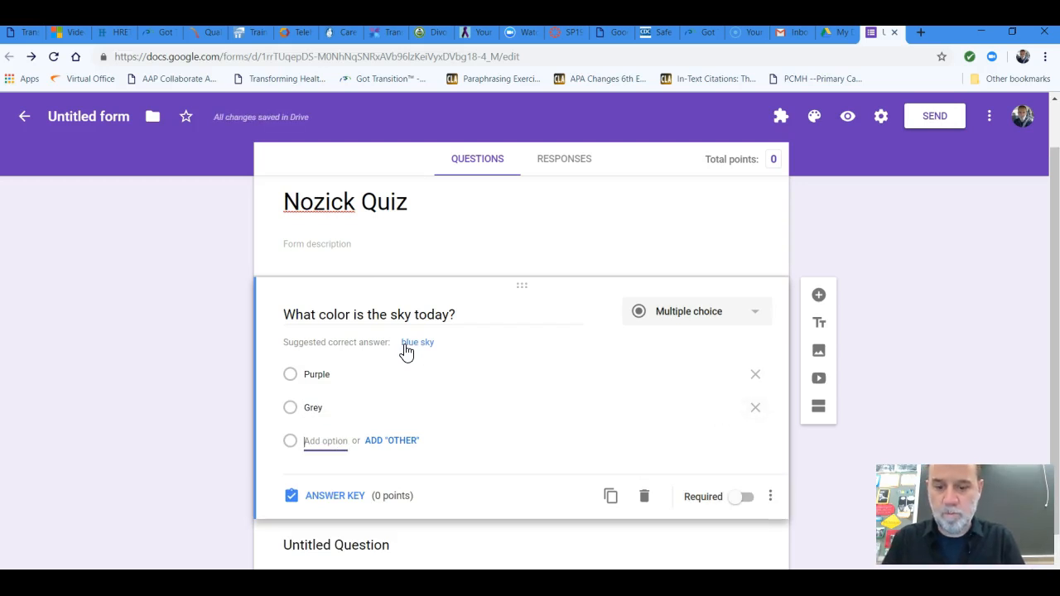
pyautogui.write('Blue')
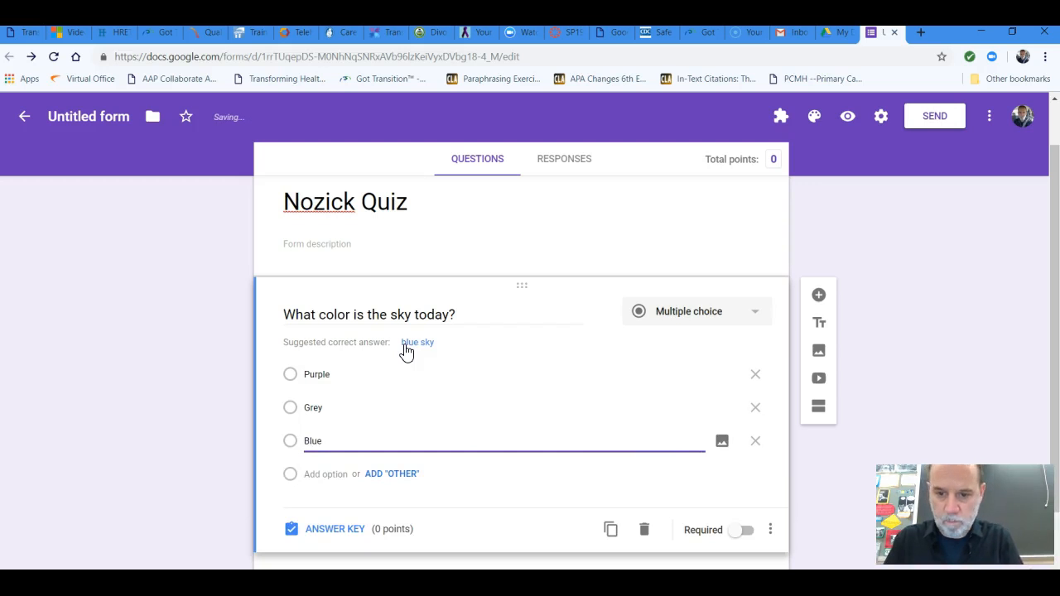
pyautogui.press('Return')
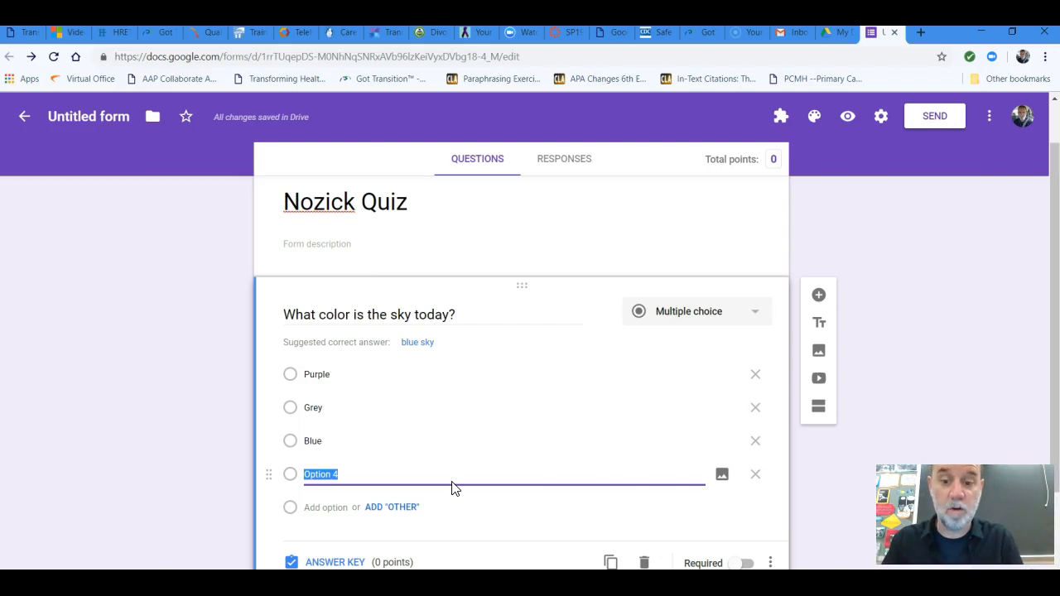
pyautogui.press('Return')
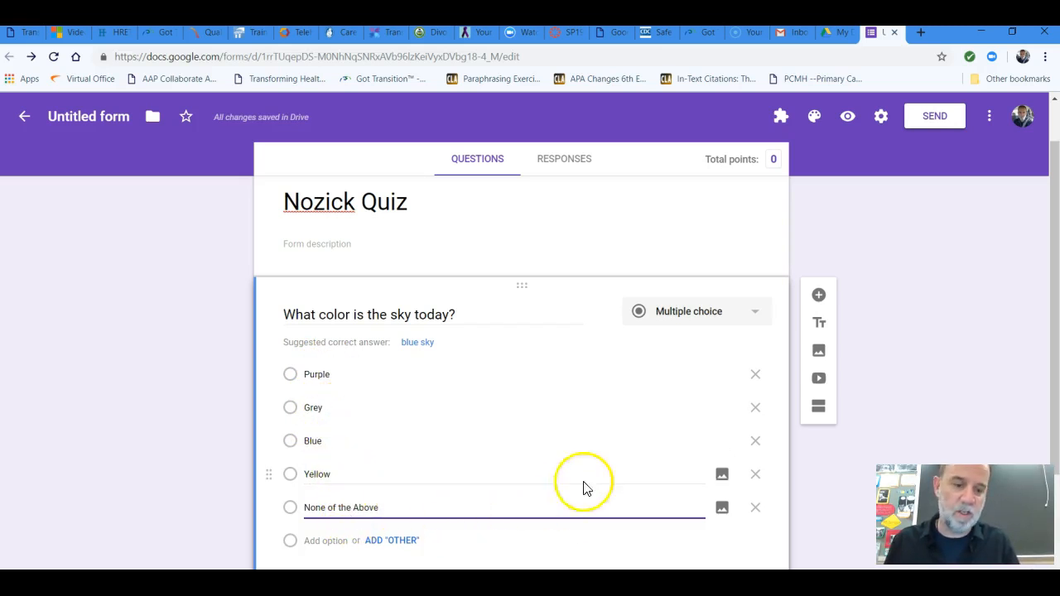
# Mark Grey as the correct answer in the sky color question's answer key and make the question required
pyautogui.scroll(-1, 986, 331)
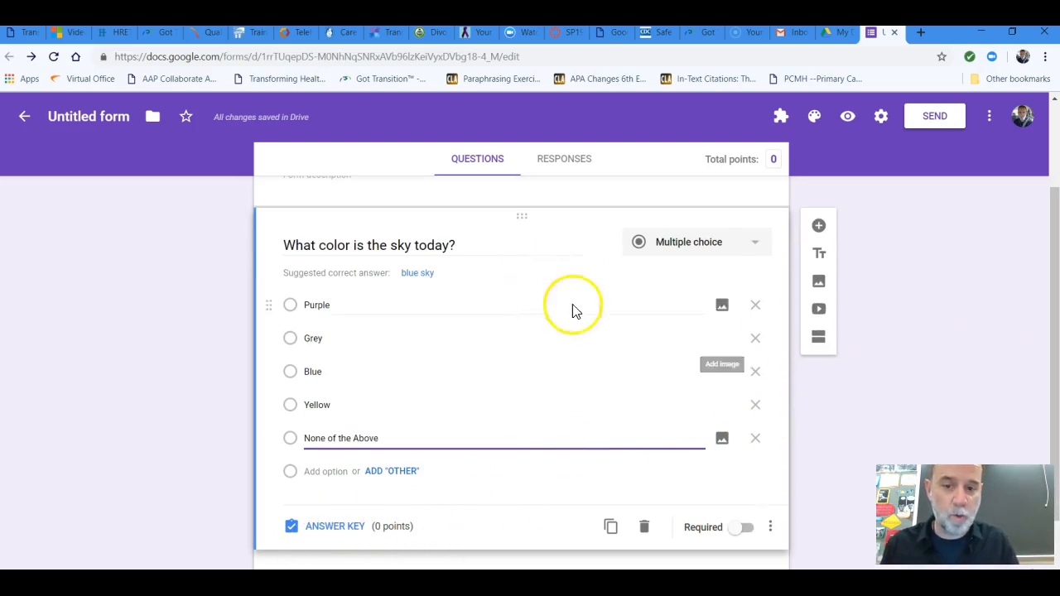
pyautogui.click(346, 530)
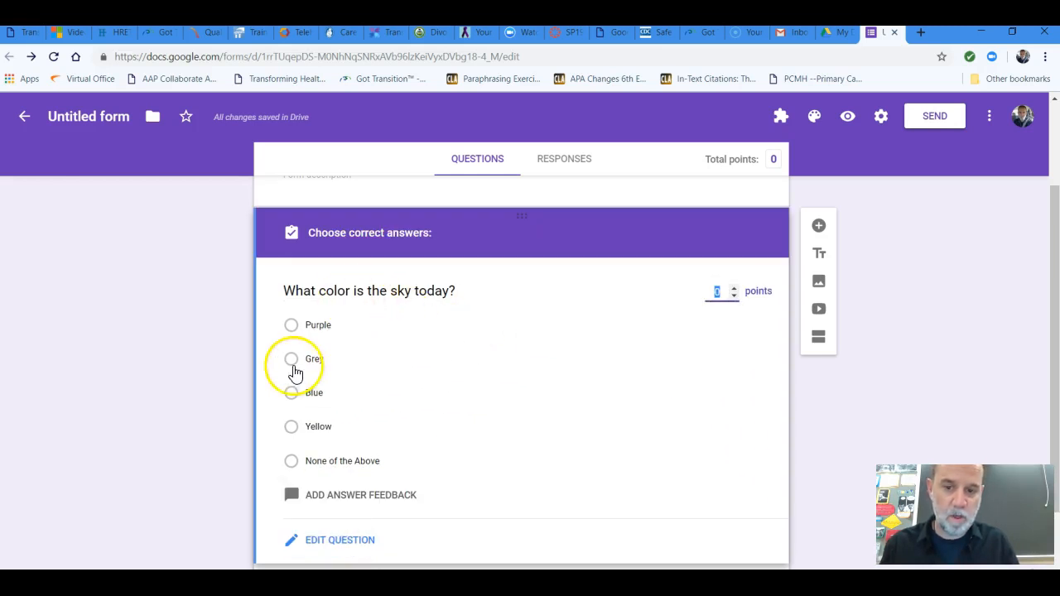
pyautogui.click(291, 359)
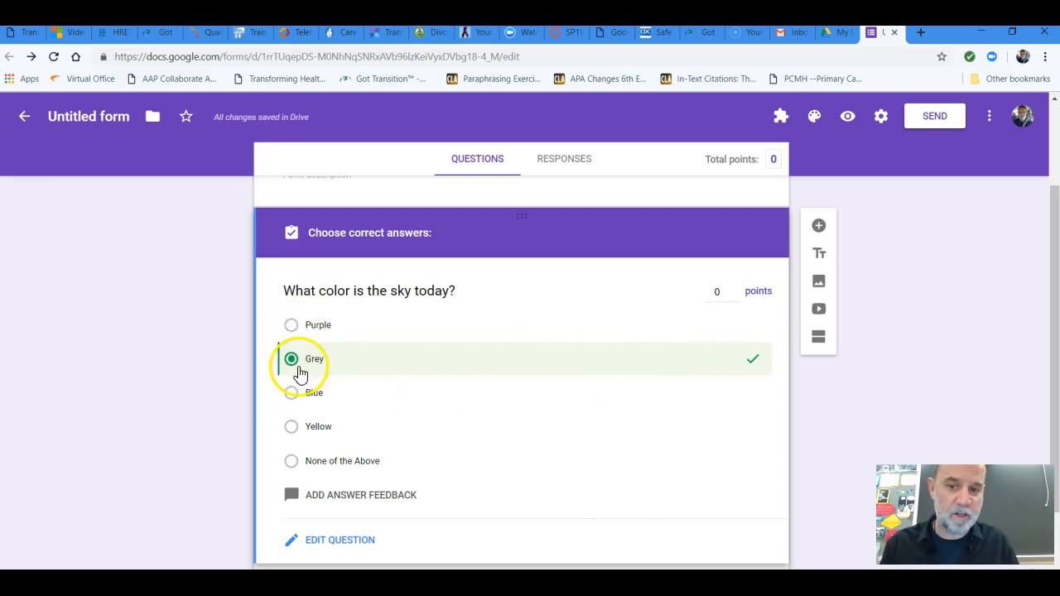
pyautogui.scroll(-1, 720, 364)
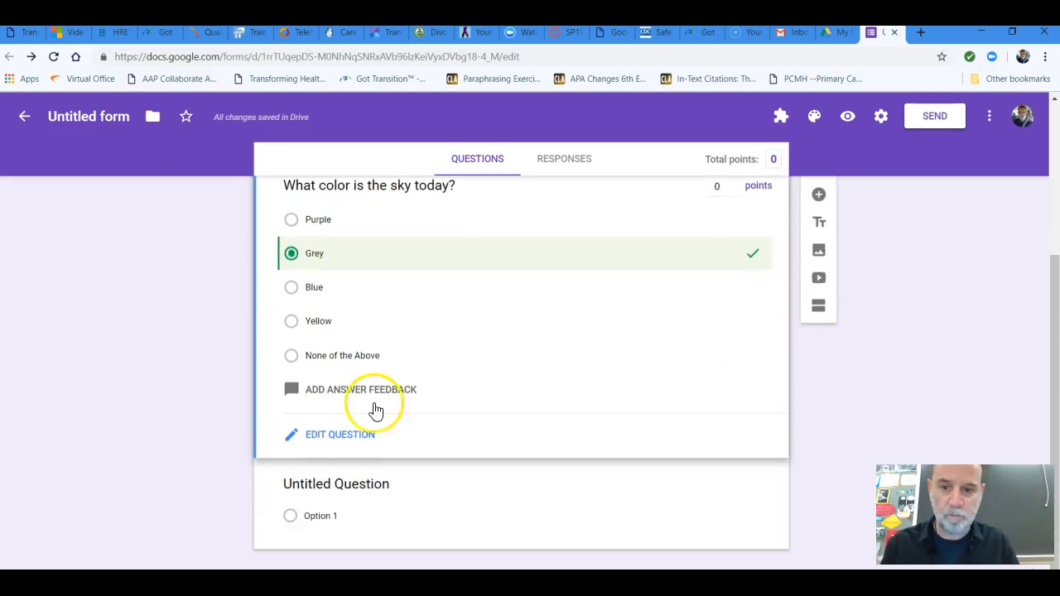
pyautogui.click(346, 436)
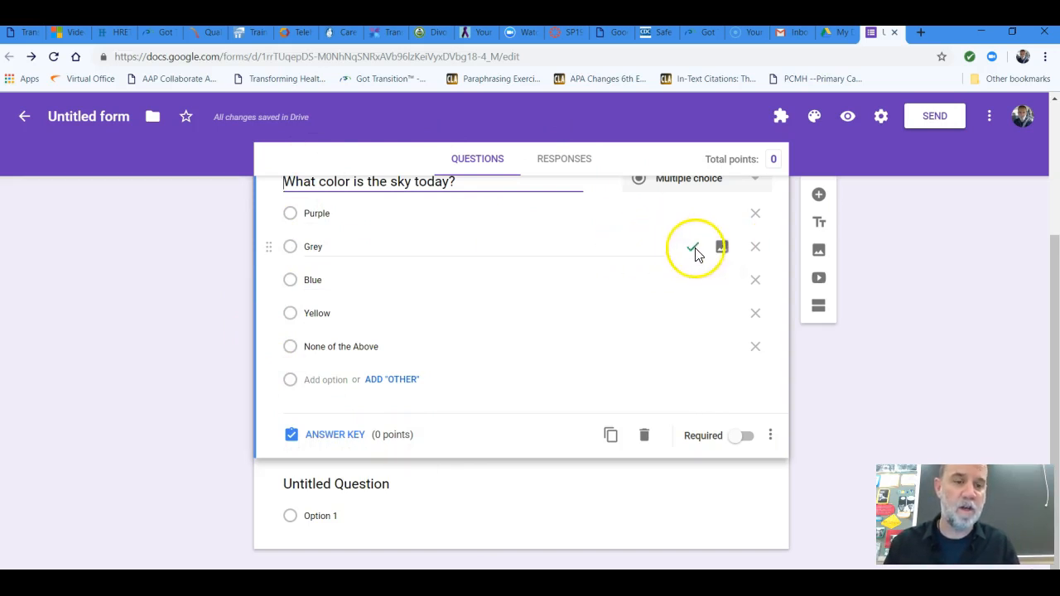
pyautogui.click(748, 437)
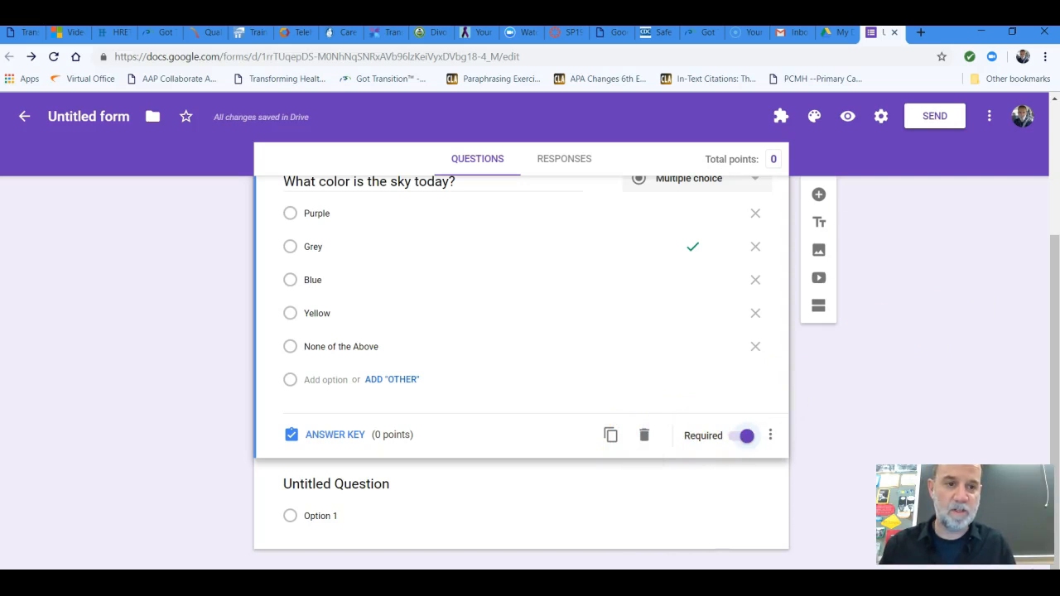
# Add a multiple-choice question reading "It is cold out today" with the suggested answer options Yes, No and Maybe
pyautogui.click(817, 199)
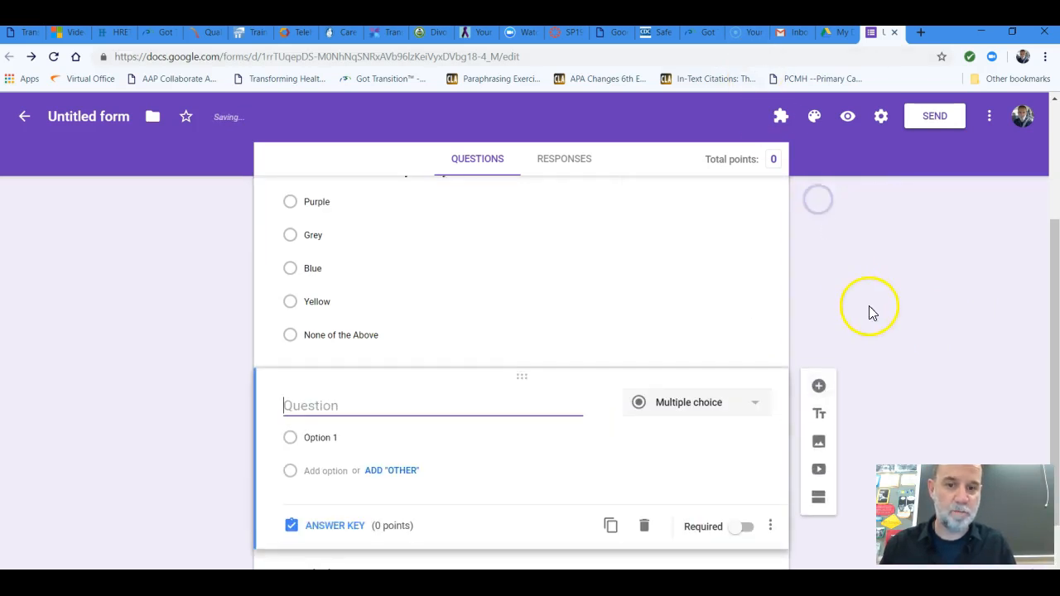
pyautogui.click(485, 336)
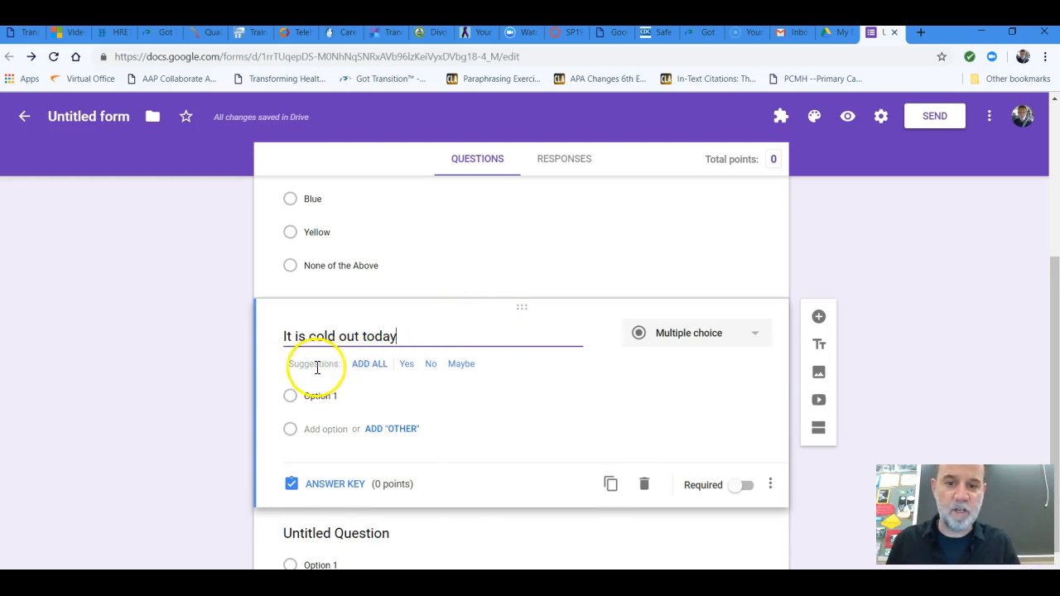
pyautogui.click(412, 369)
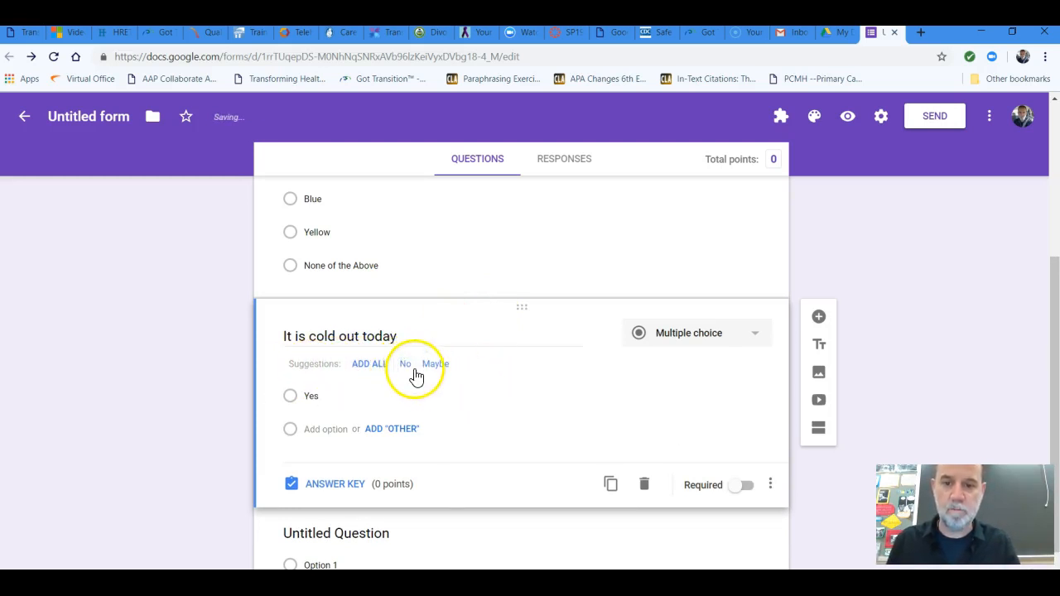
pyautogui.click(405, 367)
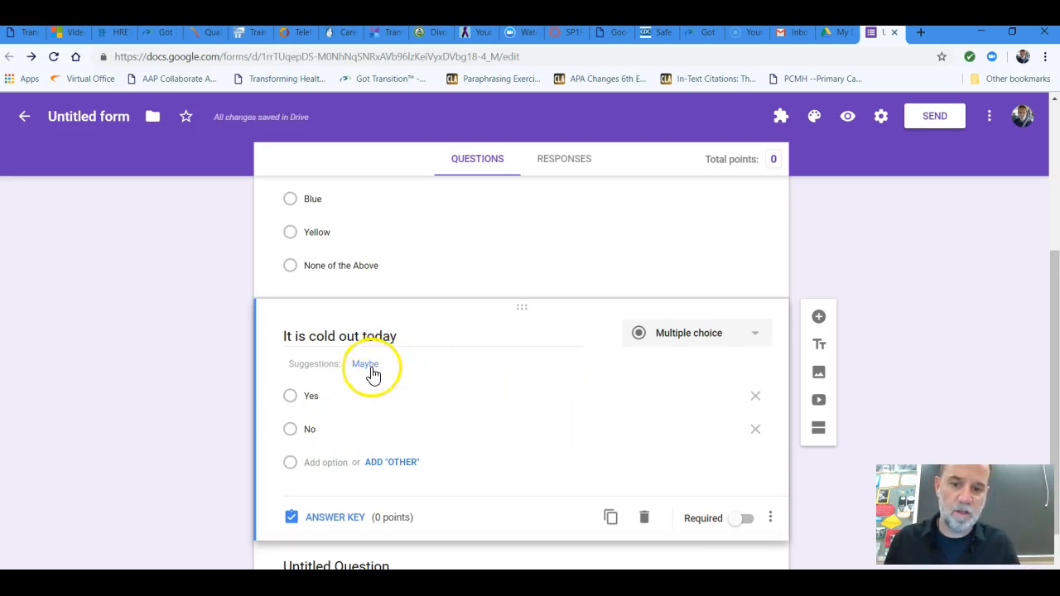
pyautogui.click(372, 366)
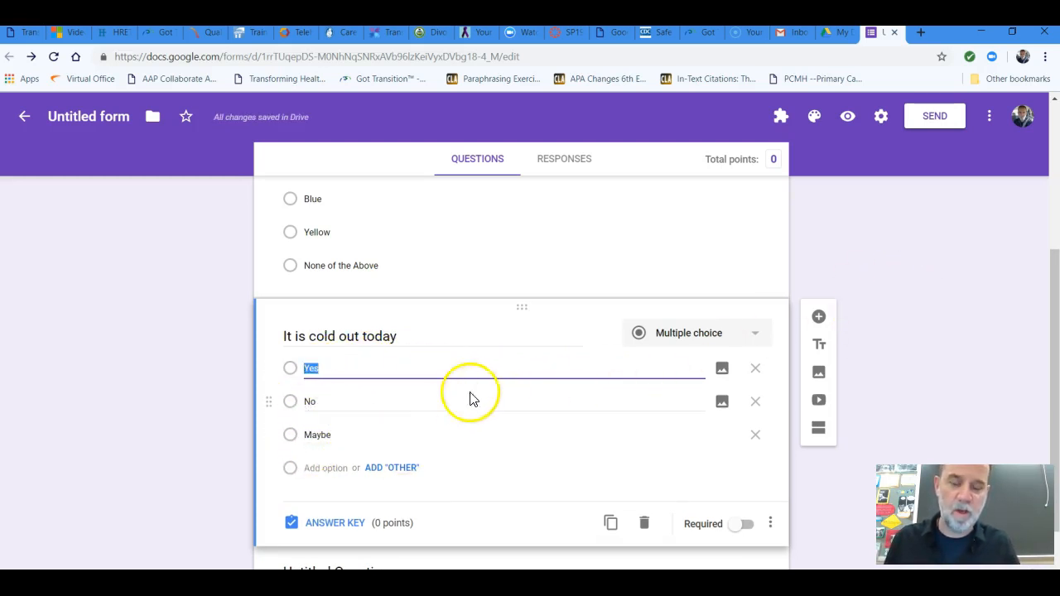
# Mark Yes as the correct answer in the cold weather question's answer key and make the question required
pyautogui.click(334, 527)
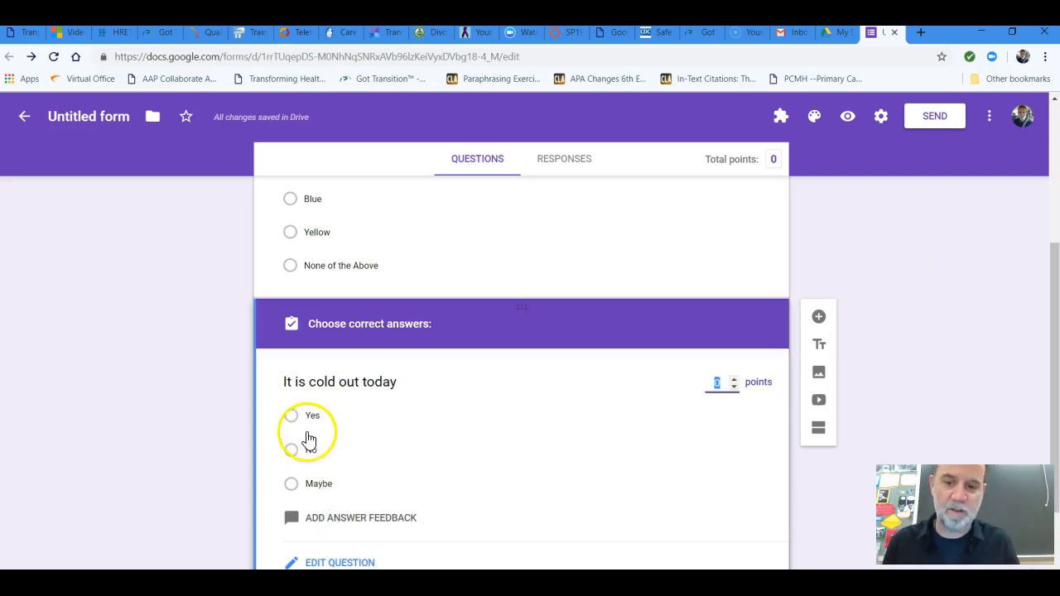
pyautogui.click(295, 424)
pyautogui.scroll(-2, 1034, 350)
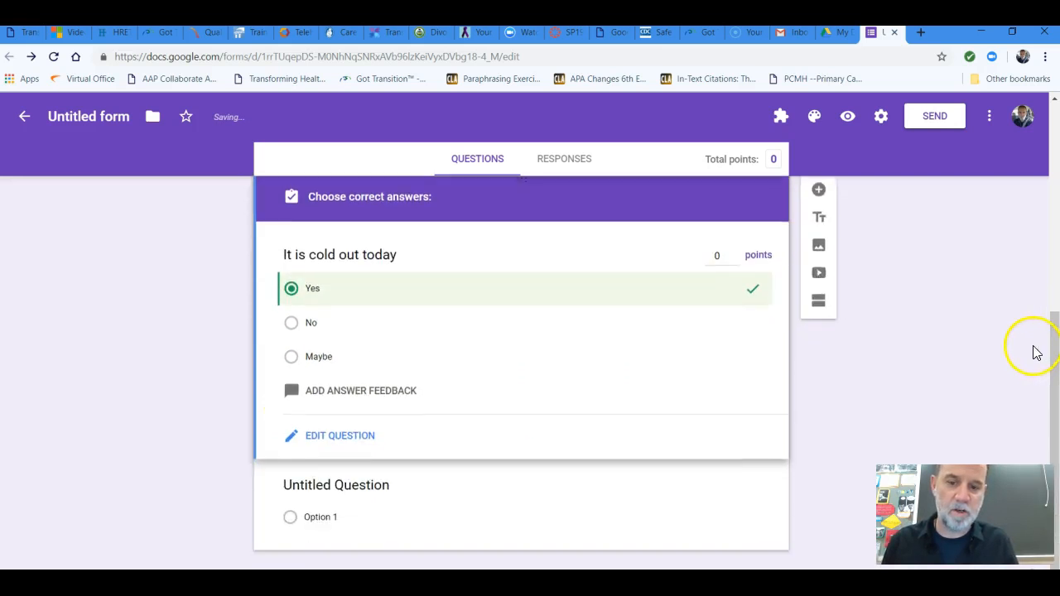
pyautogui.click(337, 436)
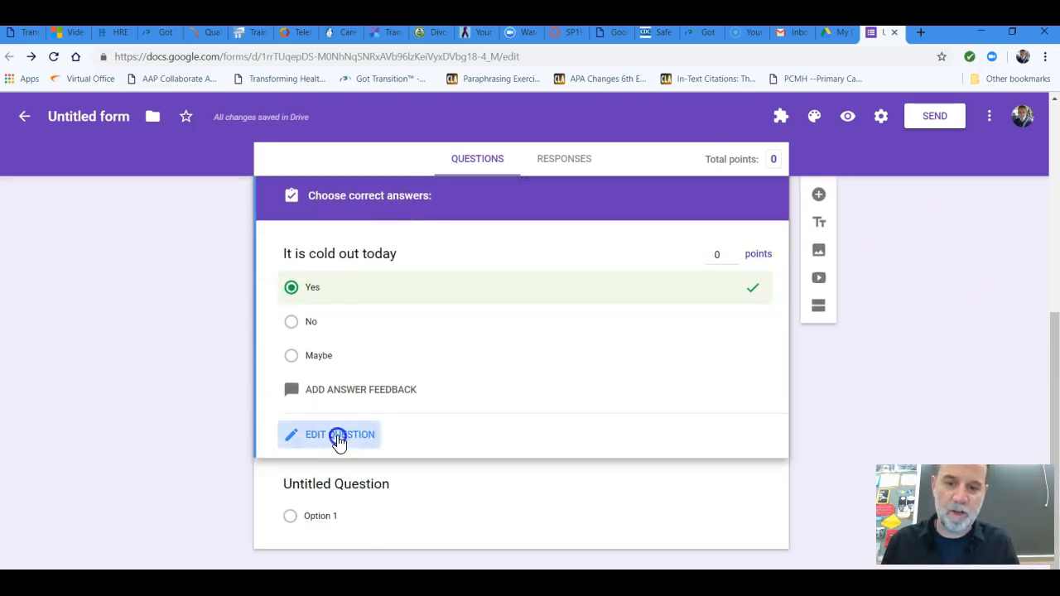
pyautogui.click(745, 435)
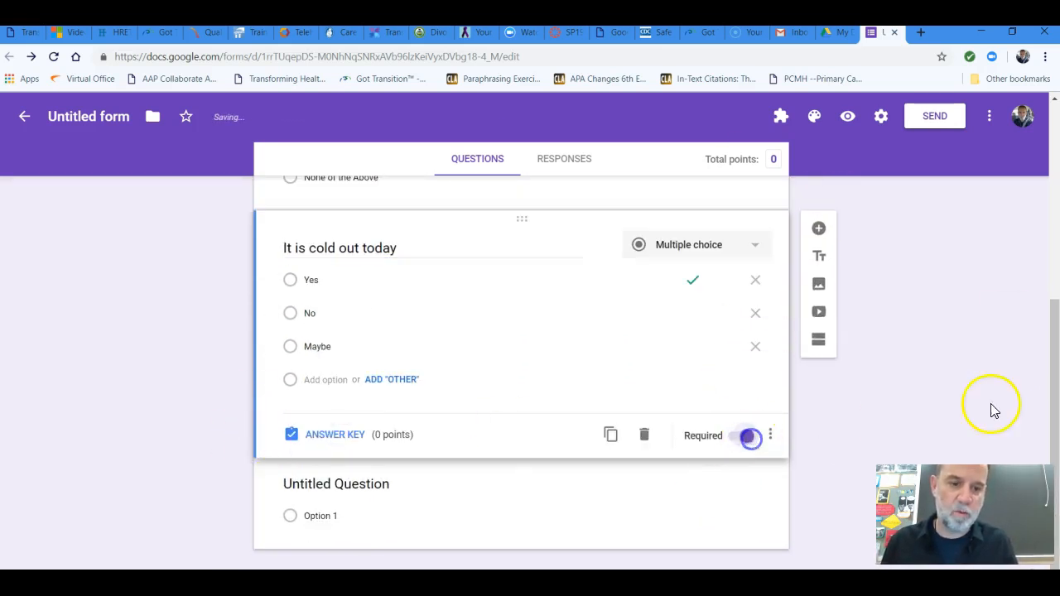
# Open a preview of the quiz and look through its questions as a respondent
pyautogui.scroll(2, 901, 317)
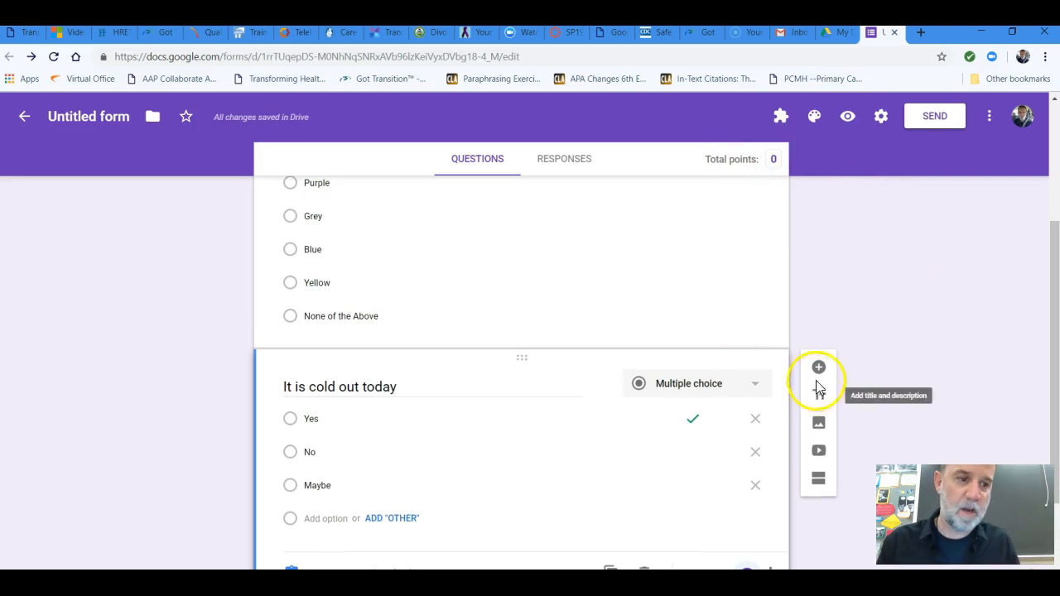
pyautogui.scroll(3, 852, 351)
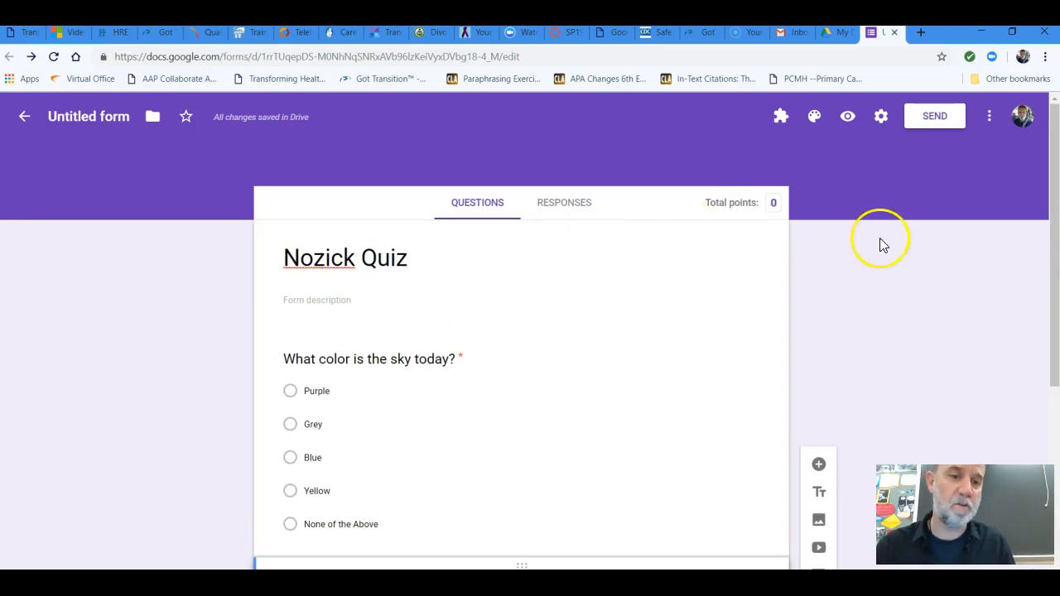
pyautogui.click(848, 123)
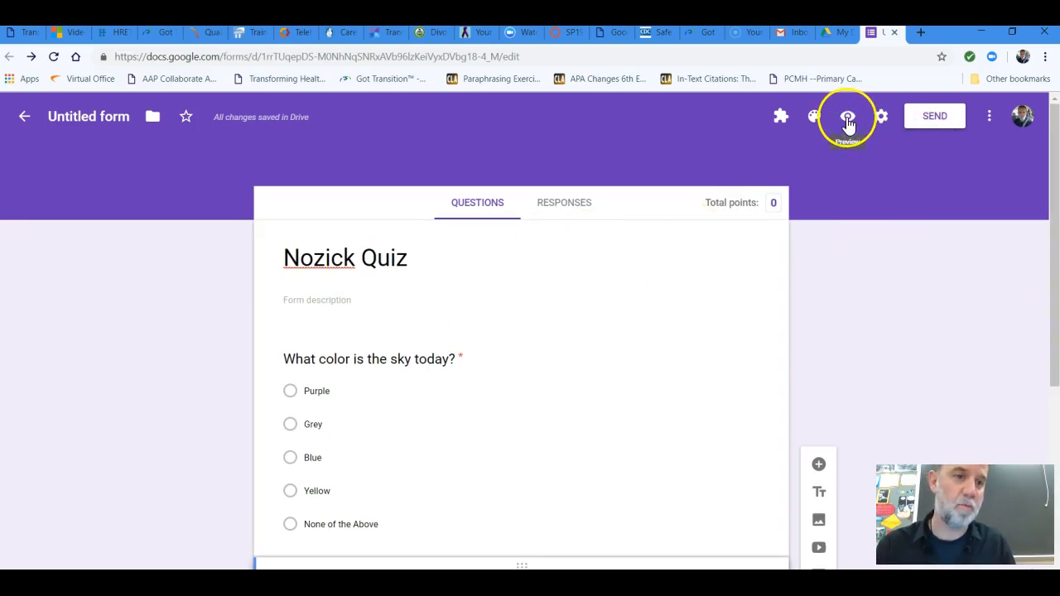
pyautogui.click(847, 120)
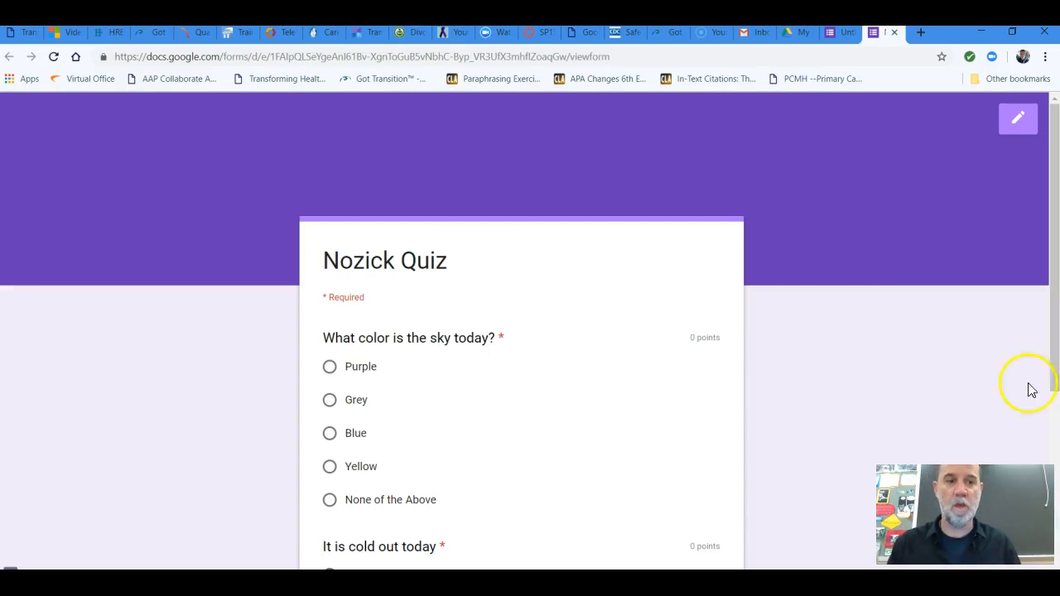
pyautogui.scroll(-1, 846, 293)
pyautogui.scroll(-4, 837, 281)
pyautogui.scroll(4, 845, 271)
pyautogui.scroll(-1, 806, 256)
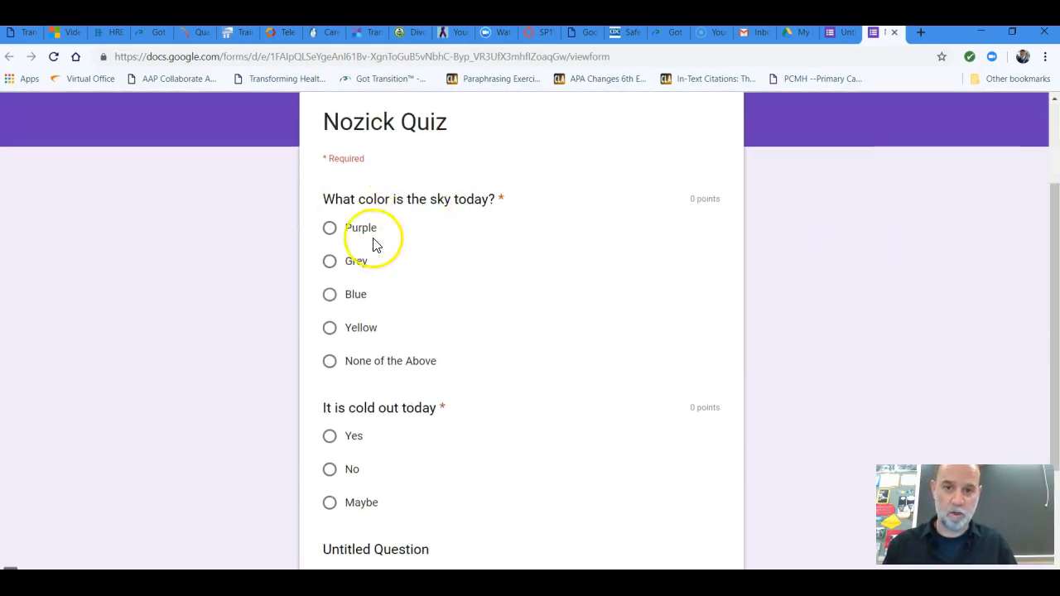
# Answer Blue to the sky color question and No to the cold weather question, and submit the response
pyautogui.click(331, 298)
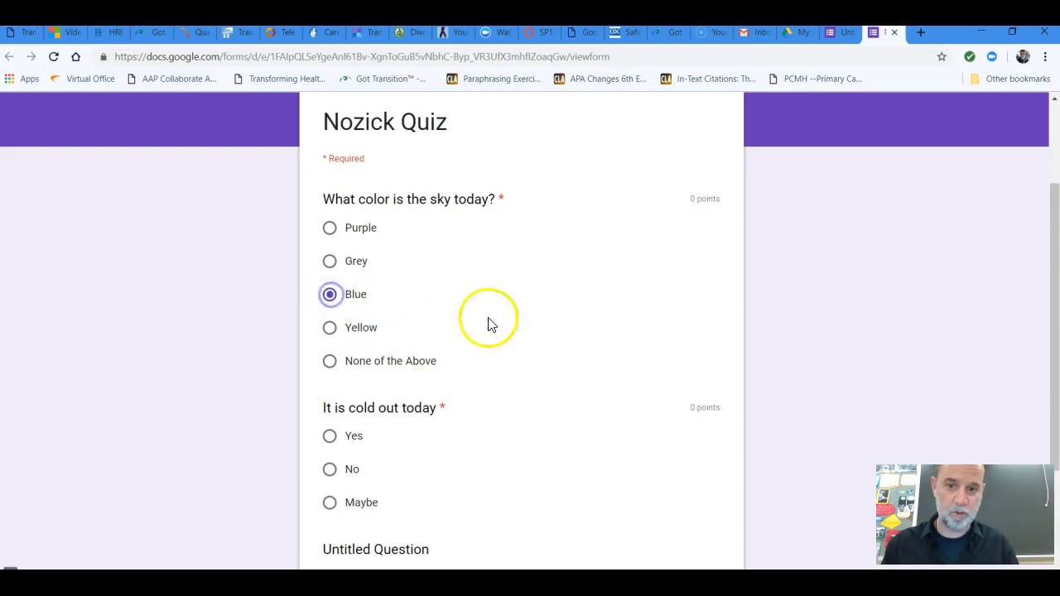
pyautogui.scroll(-1, 855, 252)
pyautogui.scroll(-2, 856, 252)
pyautogui.click(329, 338)
pyautogui.scroll(-1, 816, 243)
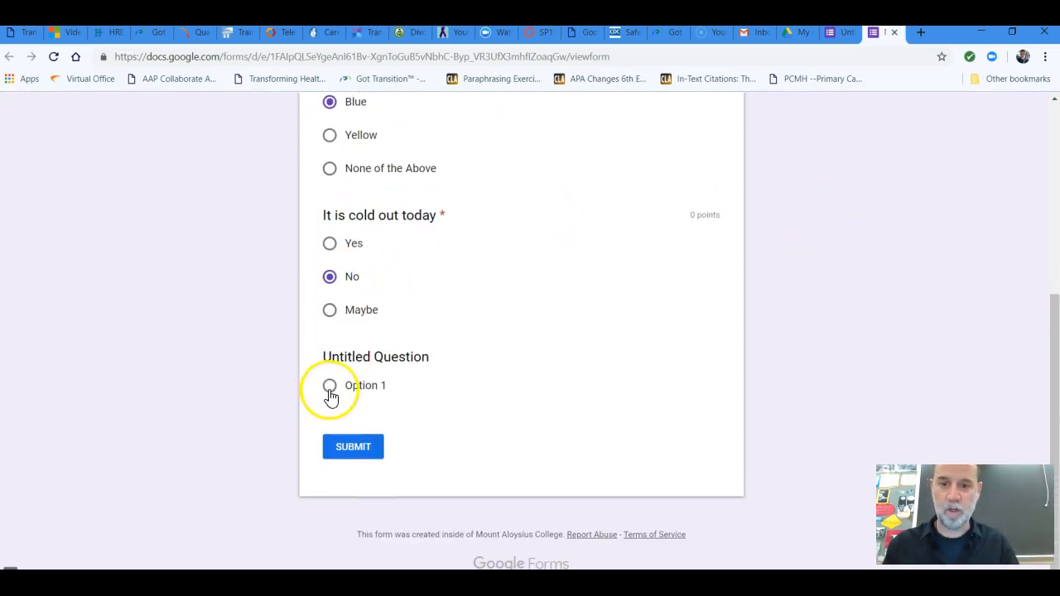
pyautogui.click(356, 451)
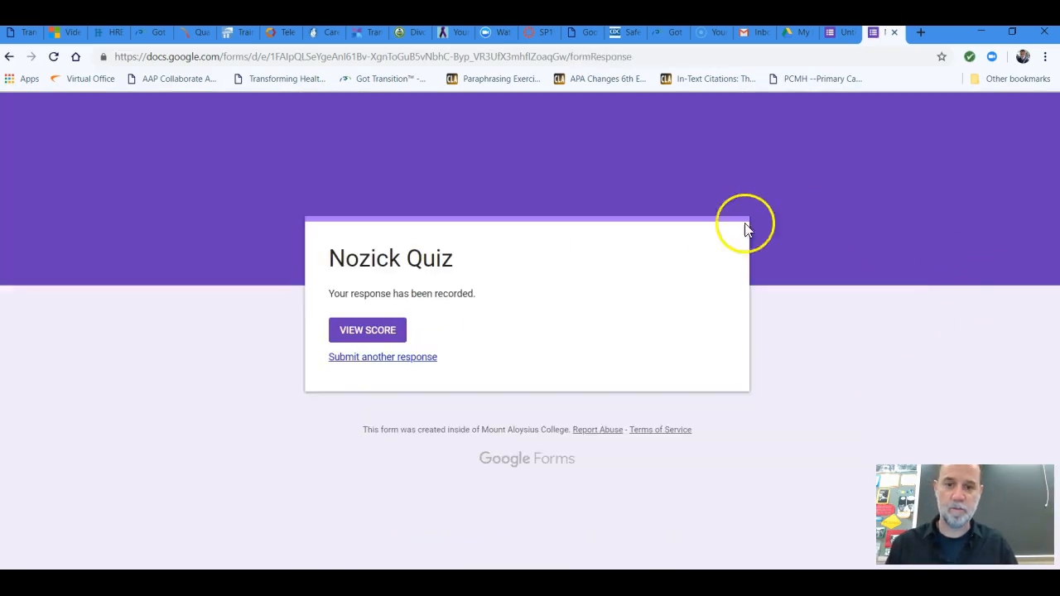
# View the submitted response's score and correct answers, and close the score and preview pages to return to the form editor
pyautogui.click(364, 338)
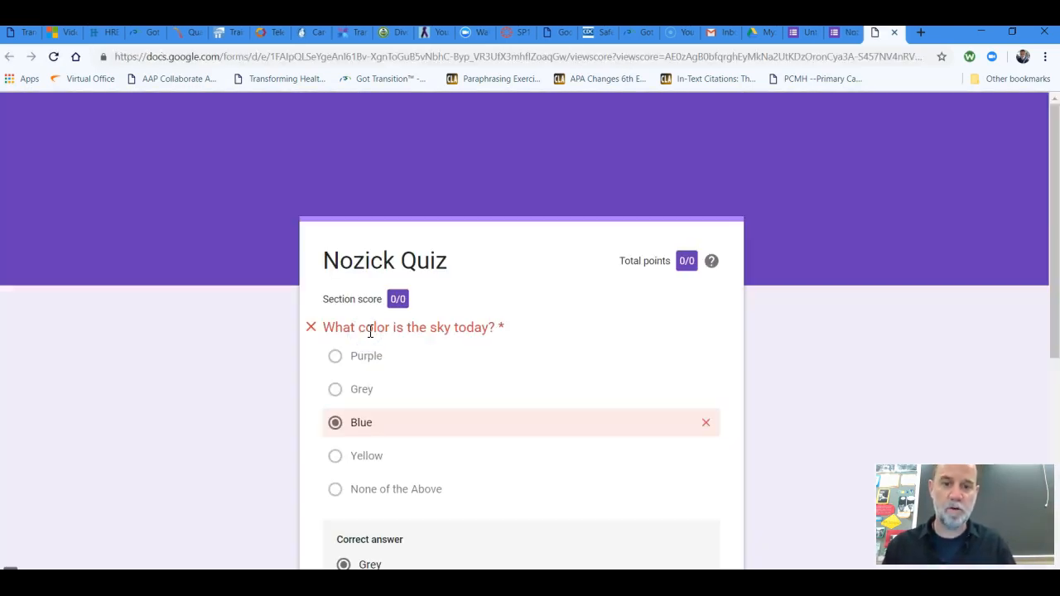
pyautogui.scroll(-2, 794, 379)
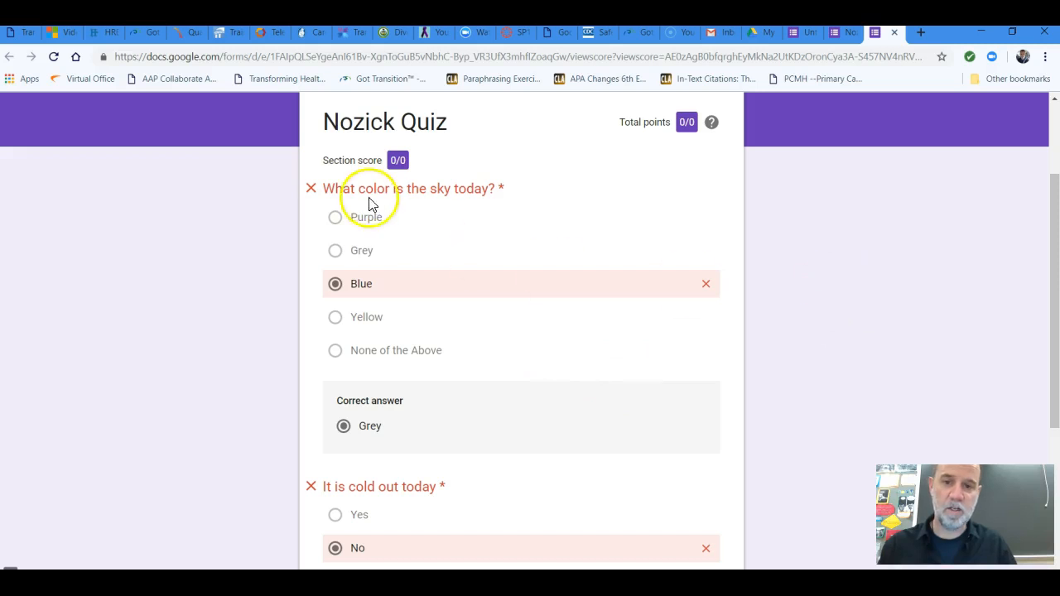
pyautogui.scroll(-4, 858, 184)
pyautogui.scroll(3, 858, 184)
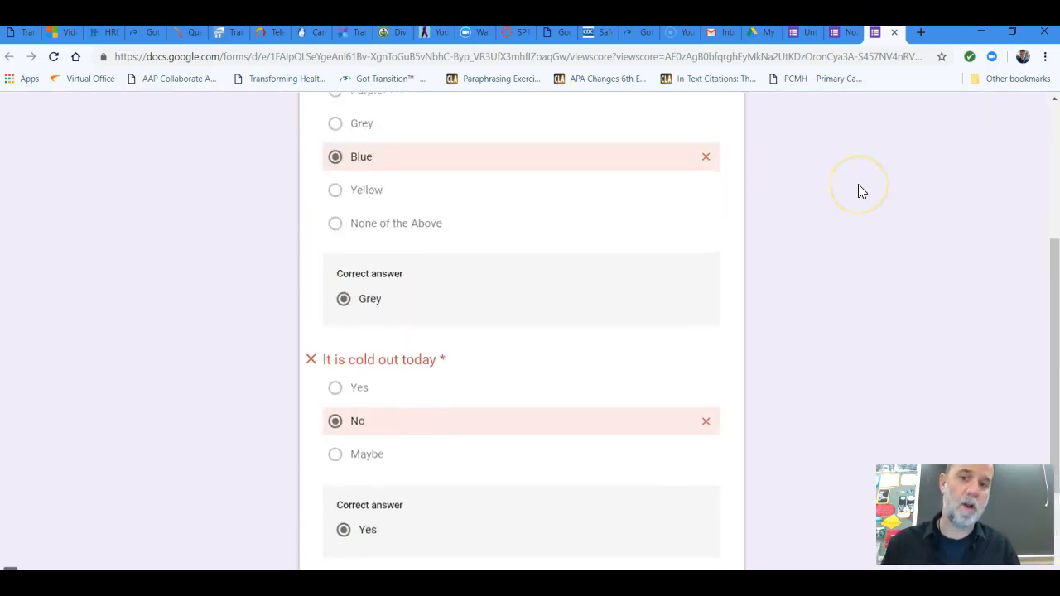
pyautogui.scroll(3, 857, 184)
pyautogui.moveTo(711, 260)
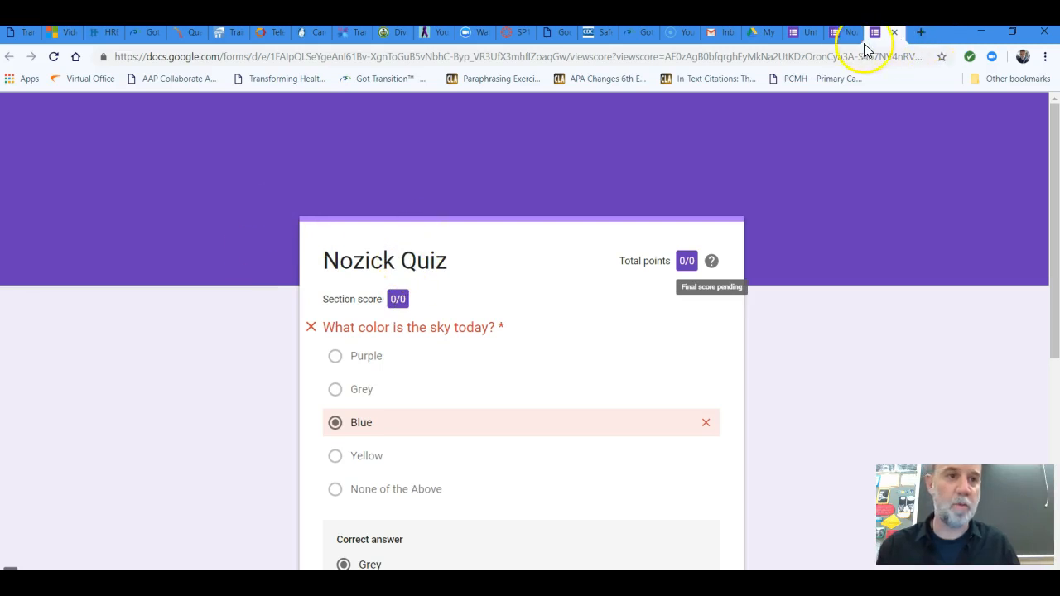
pyautogui.click(893, 33)
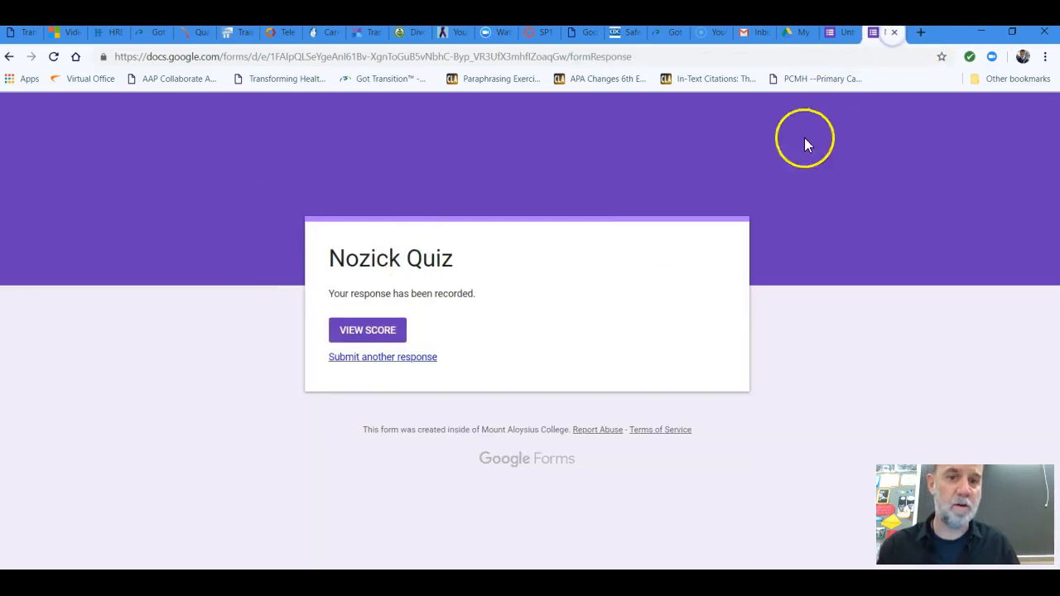
pyautogui.click(894, 33)
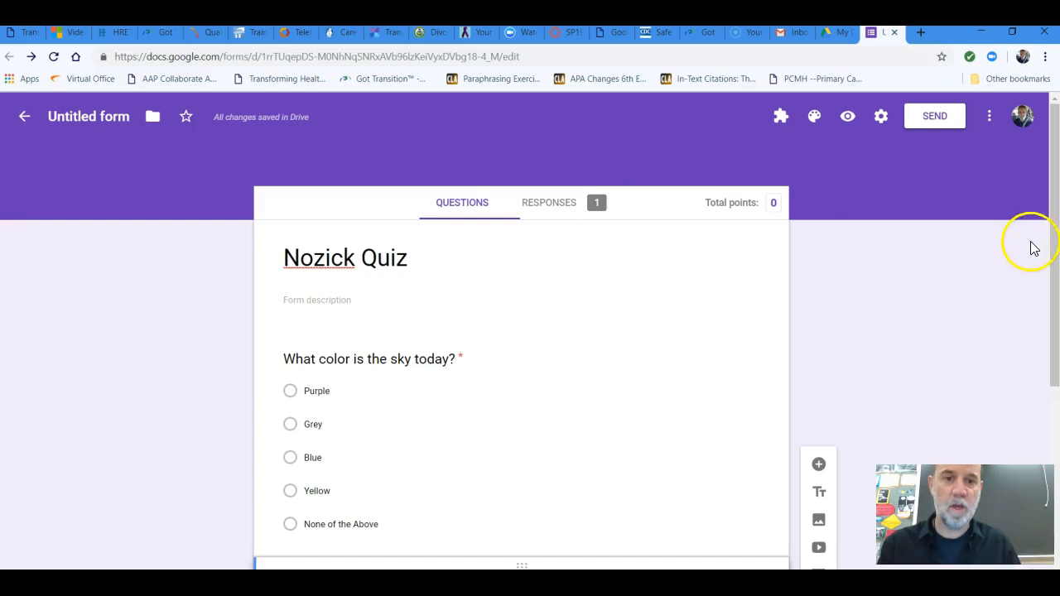
# Set the form's theme color to the medium blue beside indigo and its background color to the dark shade
pyautogui.scroll(-2, 1008, 267)
pyautogui.scroll(-2, 1000, 272)
pyautogui.scroll(3, 970, 279)
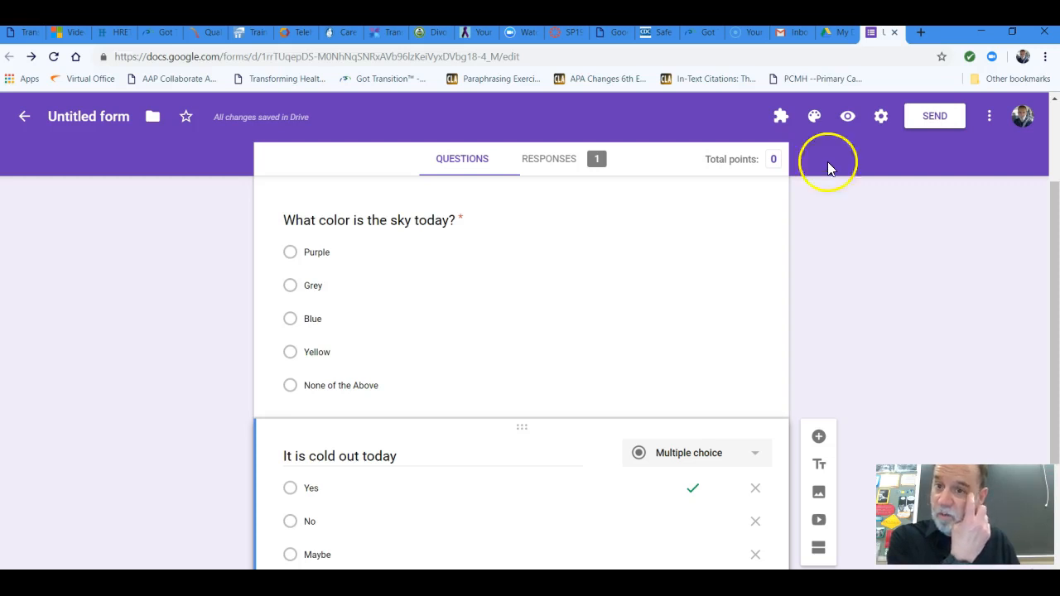
pyautogui.click(813, 121)
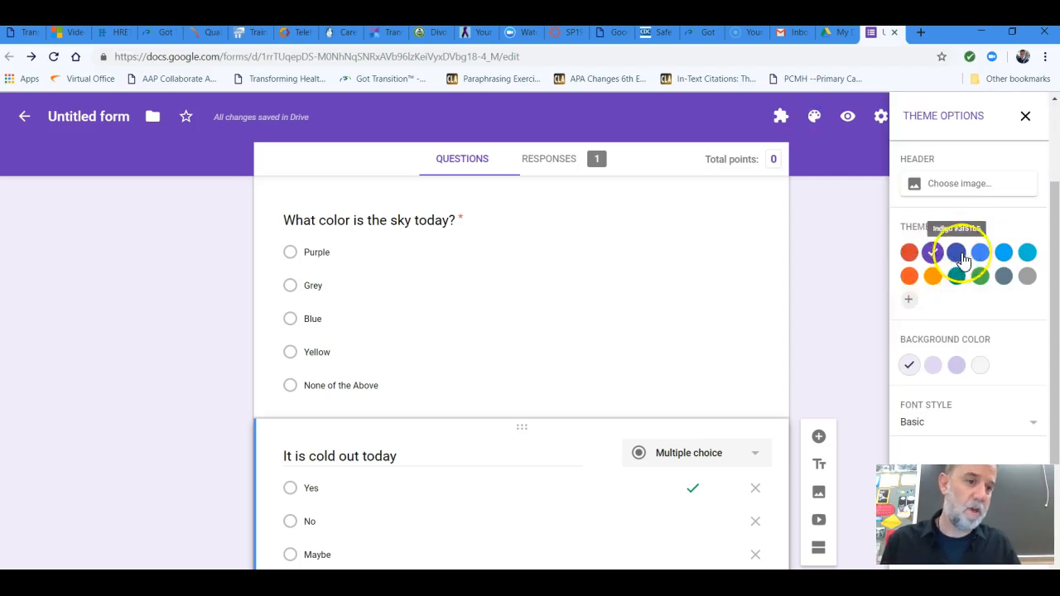
pyautogui.click(986, 258)
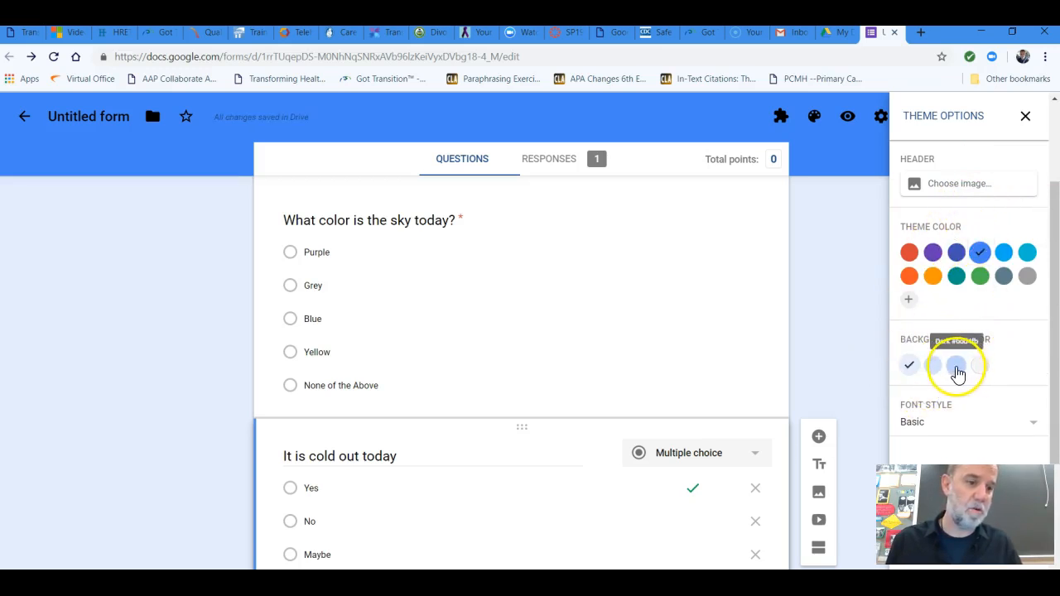
pyautogui.click(954, 366)
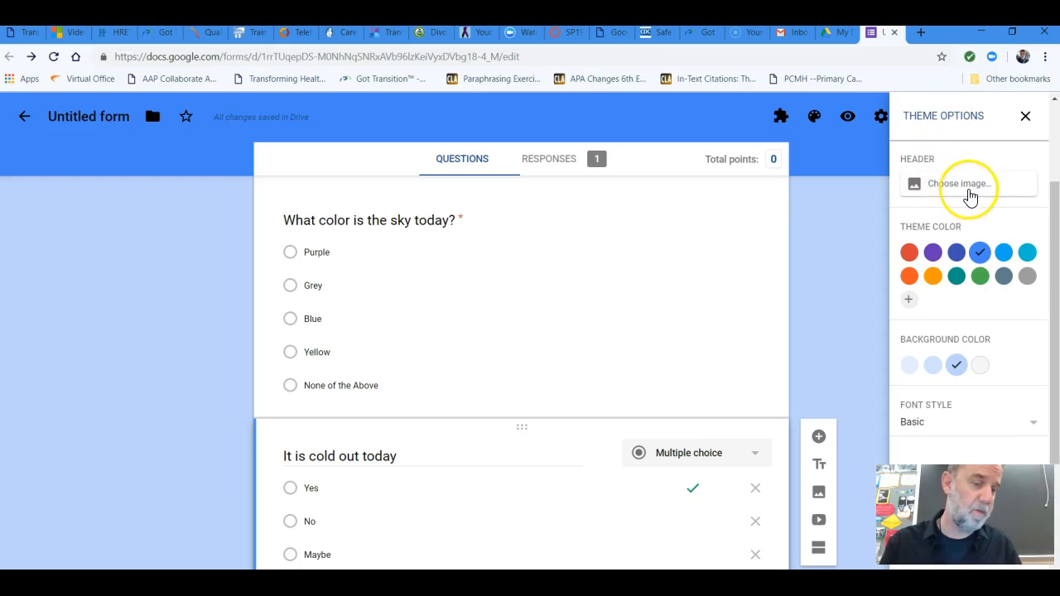
# Browse the Work and School header images and apply the soccer goal net picture as the form's header
pyautogui.click(966, 187)
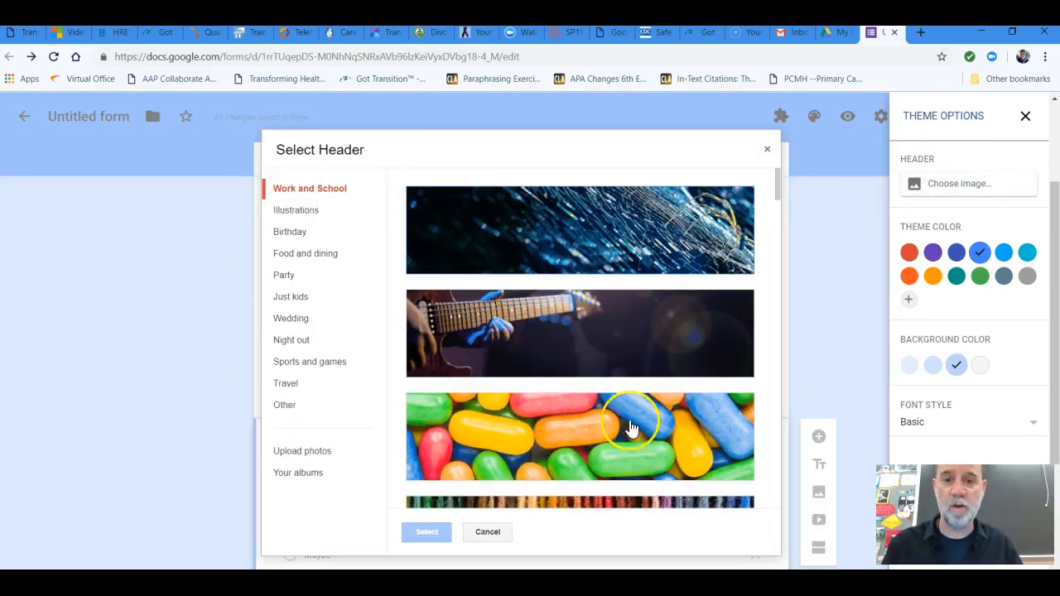
pyautogui.click(634, 326)
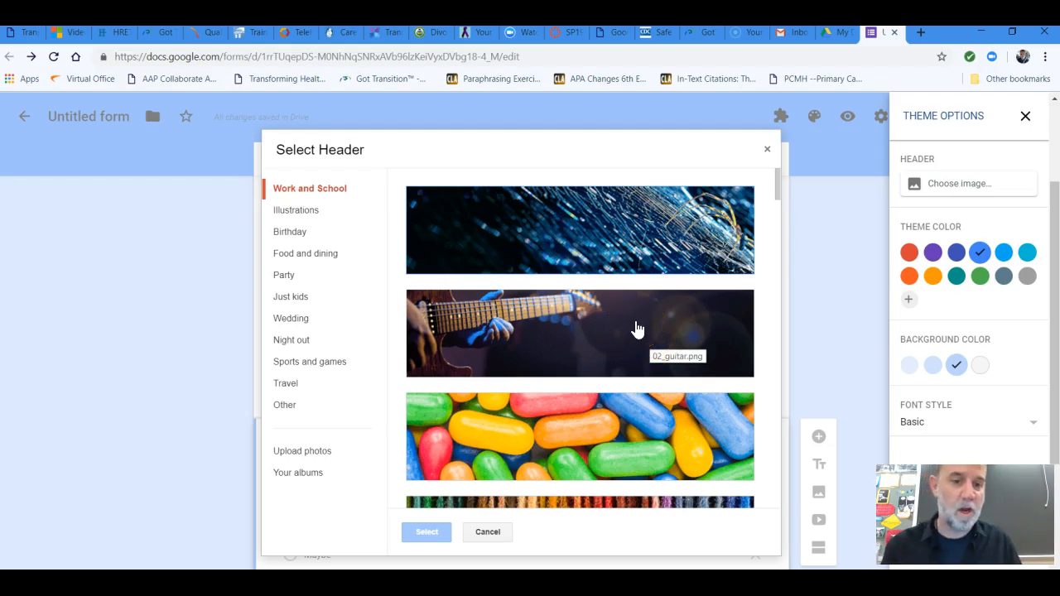
pyautogui.scroll(-2, 638, 330)
pyautogui.scroll(-5, 634, 310)
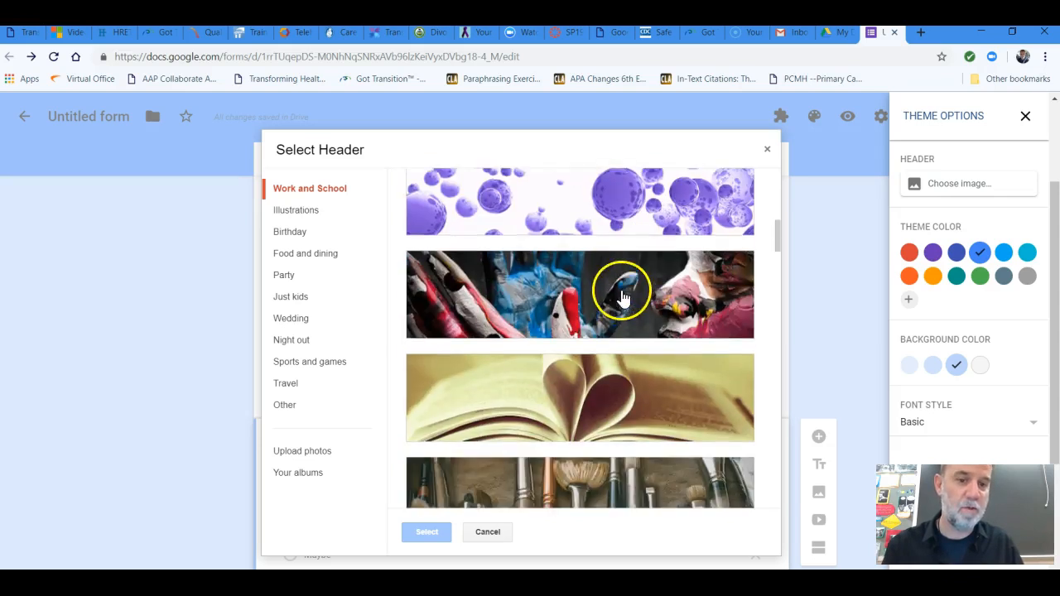
pyautogui.scroll(-3, 622, 298)
pyautogui.scroll(4, 622, 314)
pyautogui.scroll(-1, 622, 307)
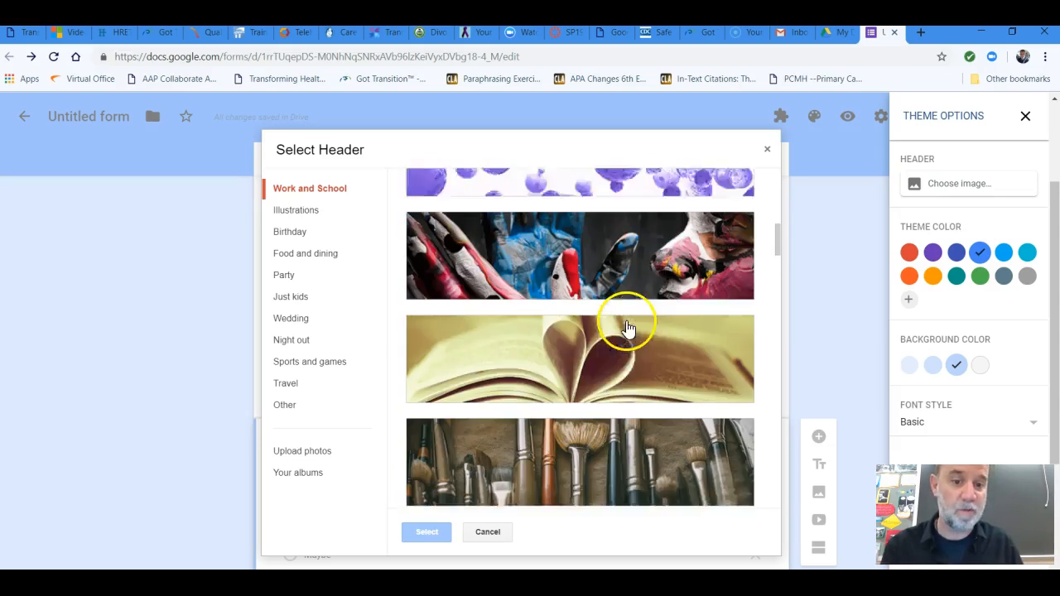
pyautogui.scroll(-4, 634, 299)
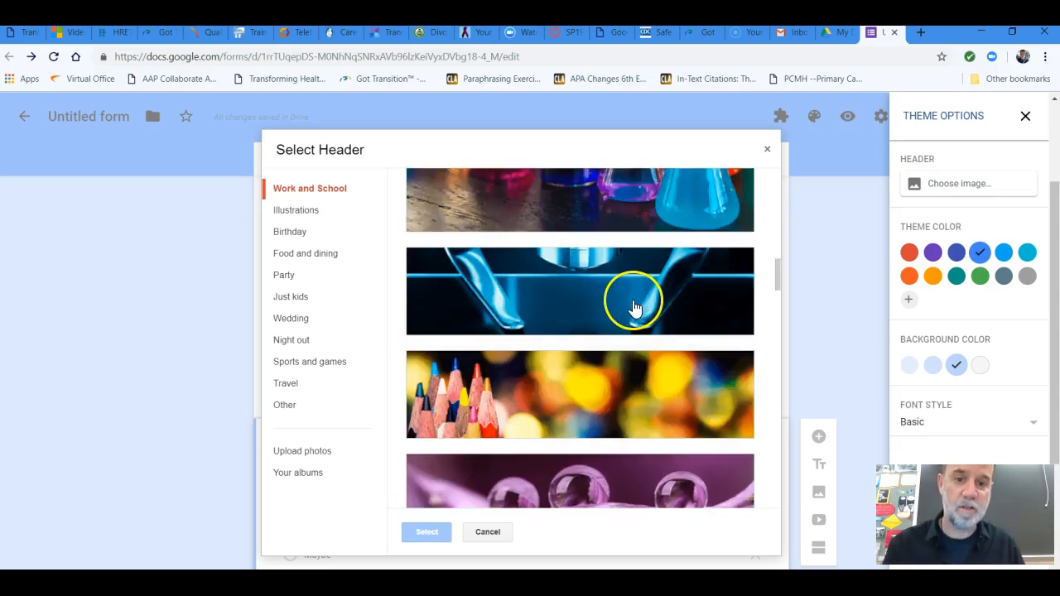
pyautogui.scroll(-1, 634, 308)
pyautogui.scroll(-2, 634, 294)
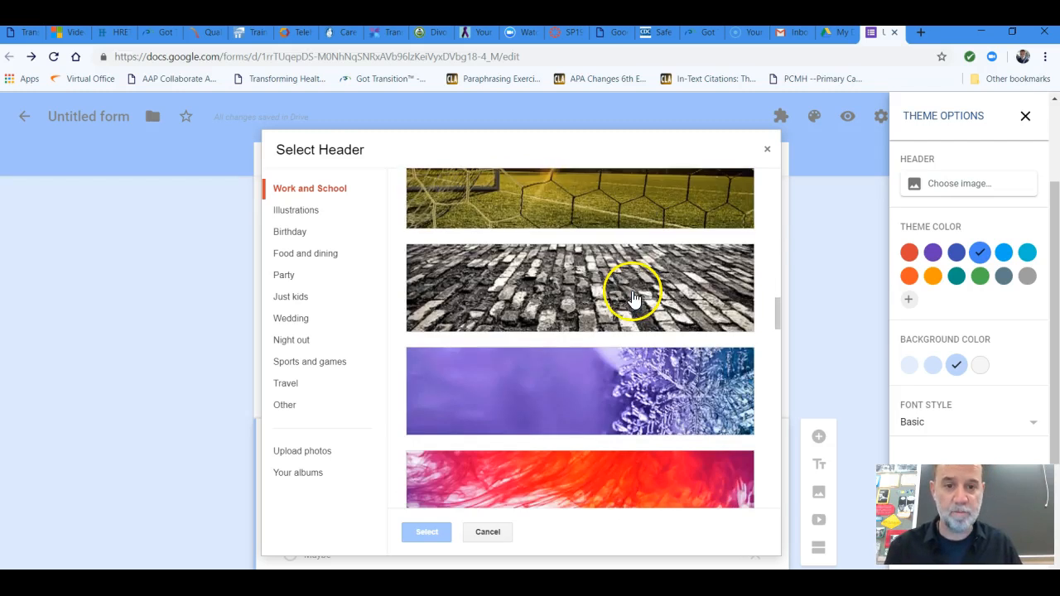
pyautogui.scroll(2, 631, 294)
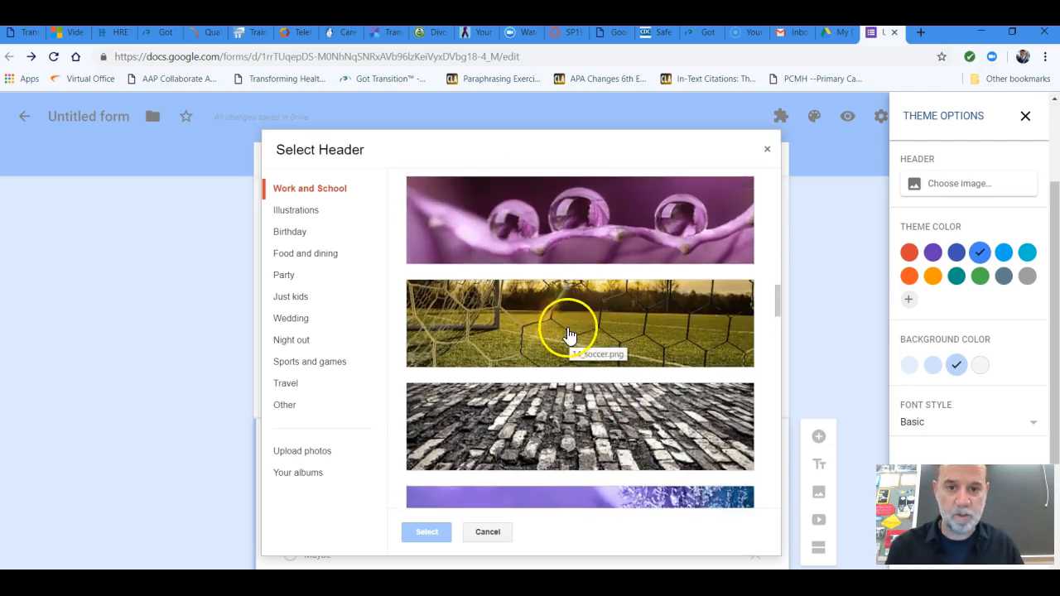
pyautogui.click(568, 334)
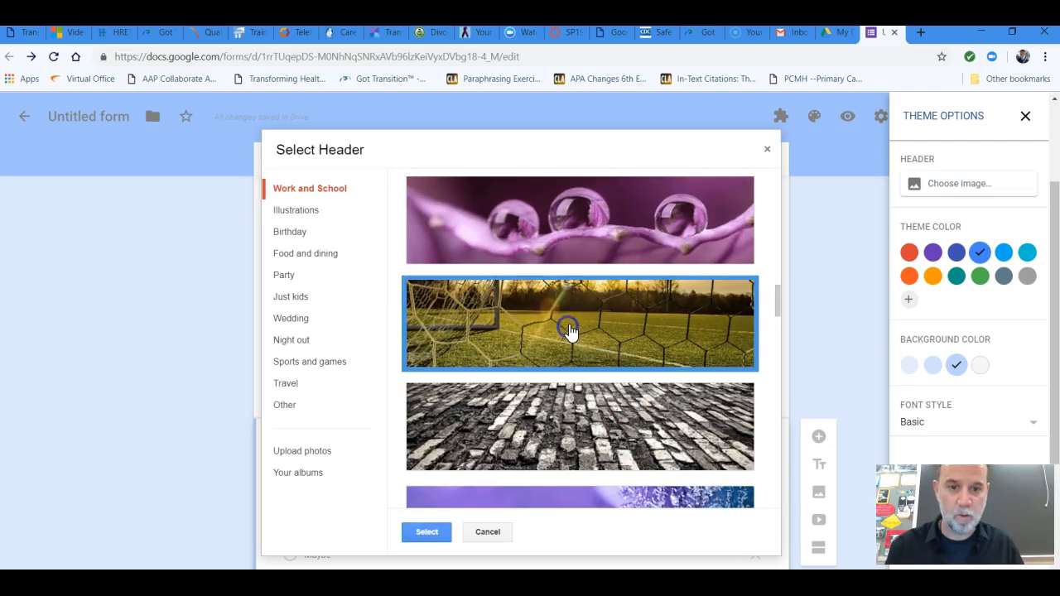
pyautogui.click(428, 532)
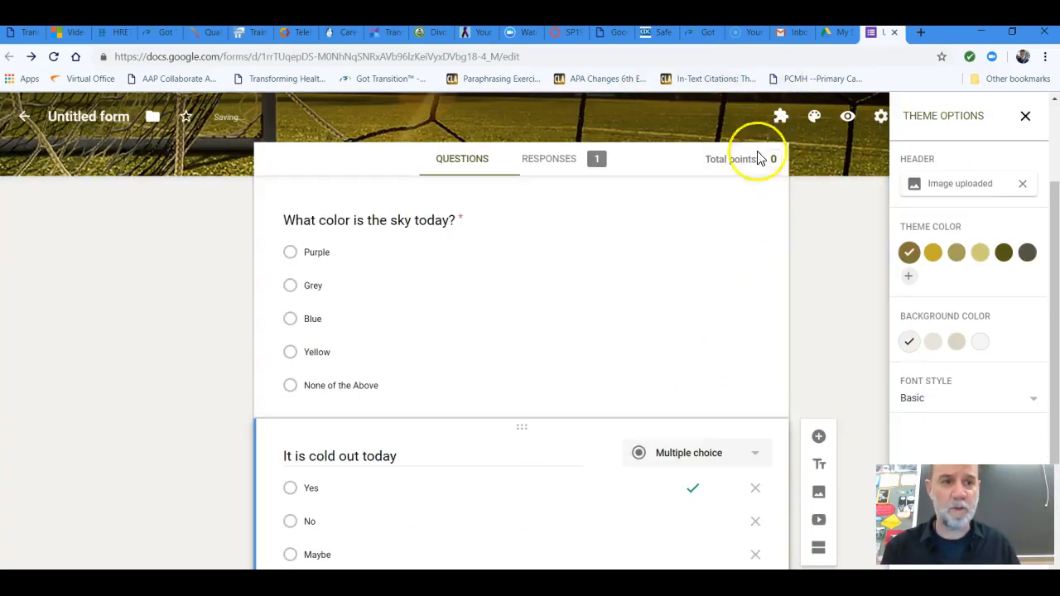
# Preview the restyled quiz as a respondent, look through its questions, and return to editing the form
pyautogui.click(848, 118)
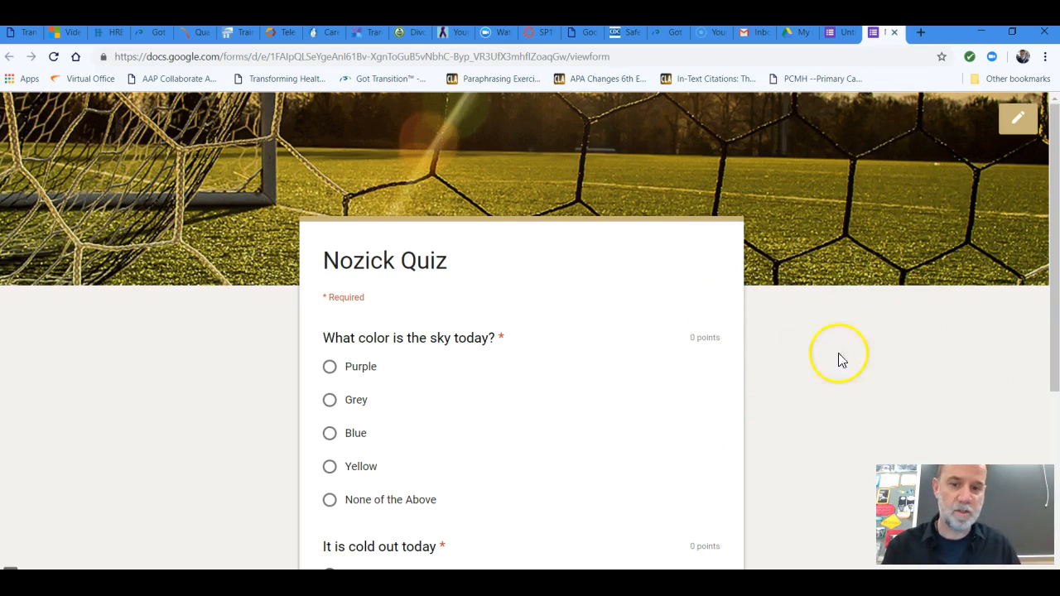
pyautogui.scroll(-3, 837, 357)
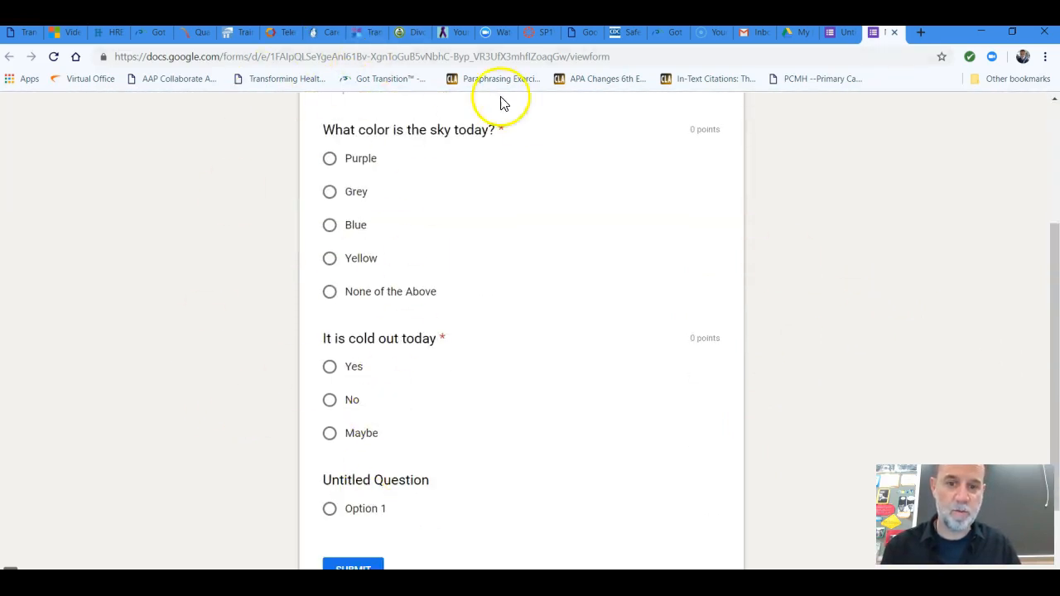
pyautogui.scroll(3, 819, 307)
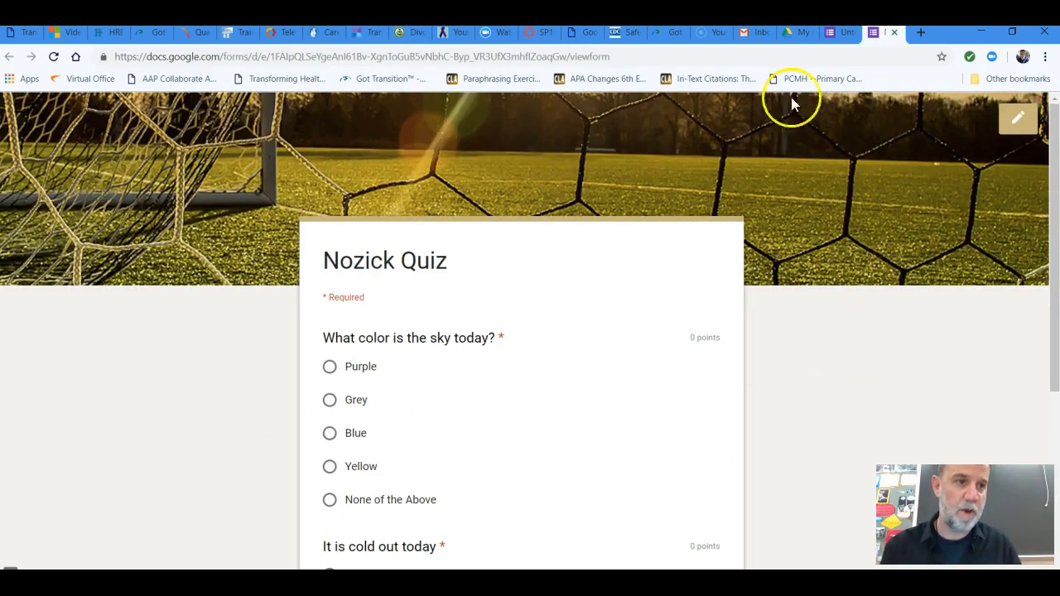
pyautogui.click(1018, 124)
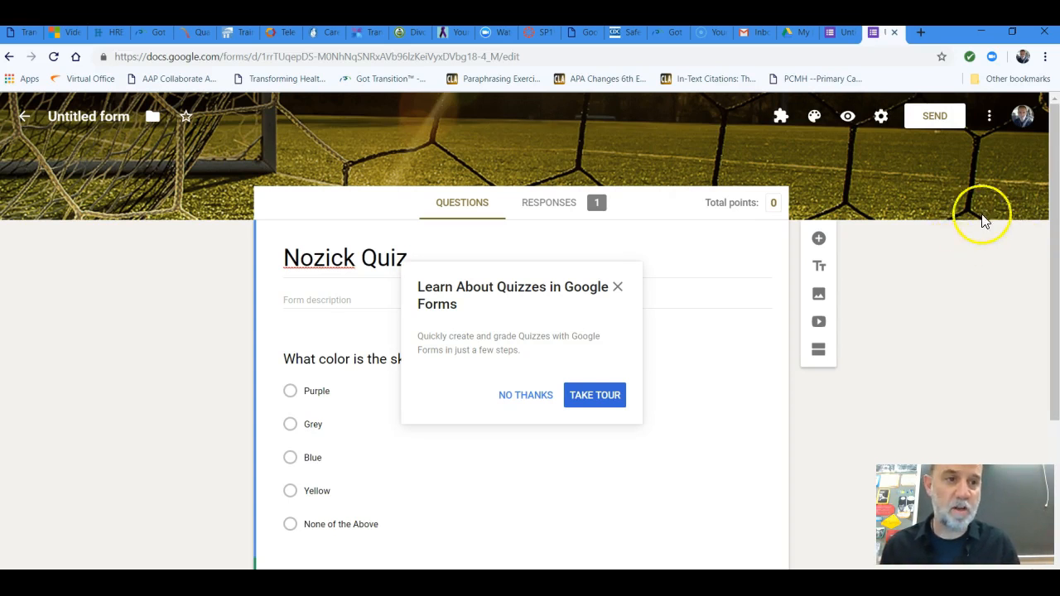
# Open the form's sending options, decline the offered quiz tour, and close the sending options
pyautogui.click(934, 118)
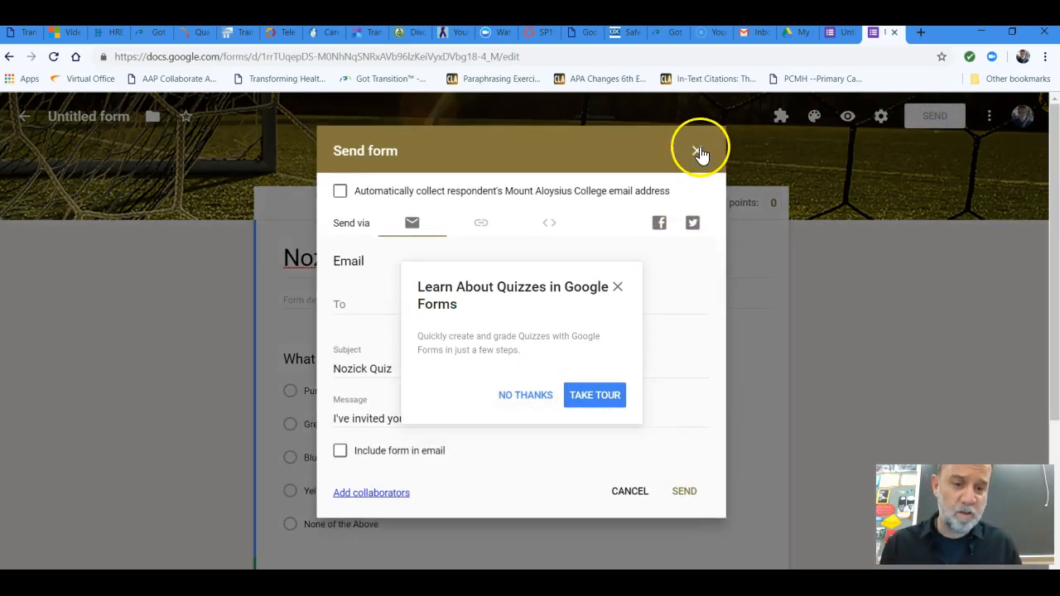
pyautogui.click(536, 399)
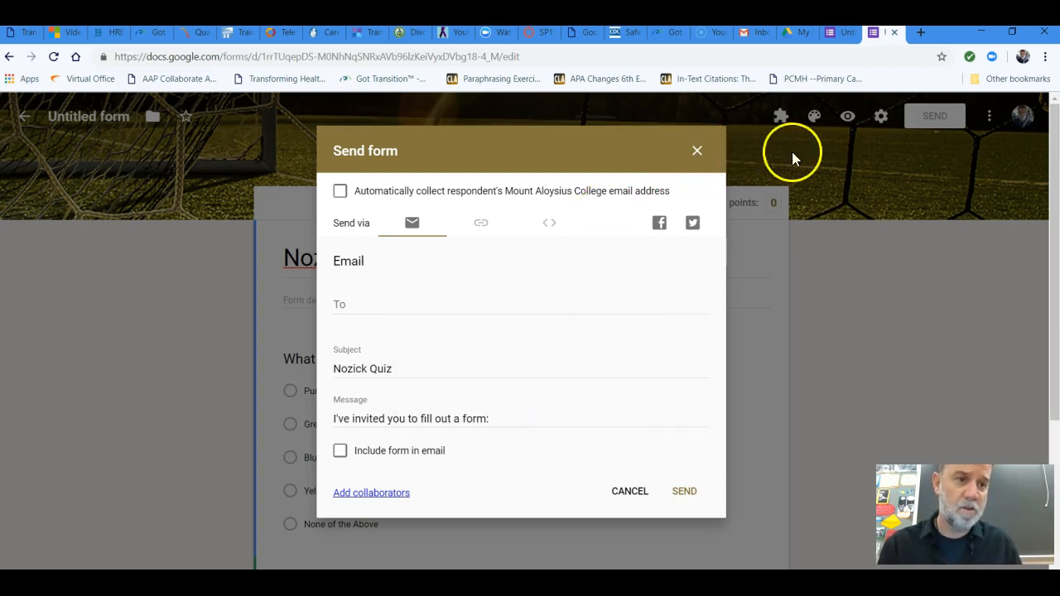
pyautogui.click(700, 152)
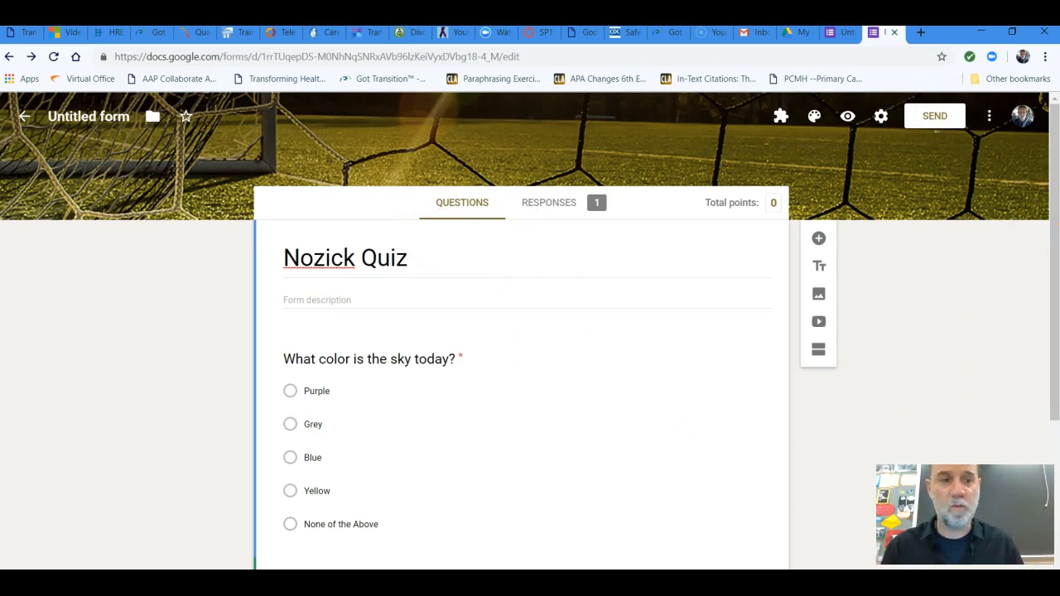
# Start sending the form by email and enter a suggested contact's email address as the recipient
pyautogui.click(933, 120)
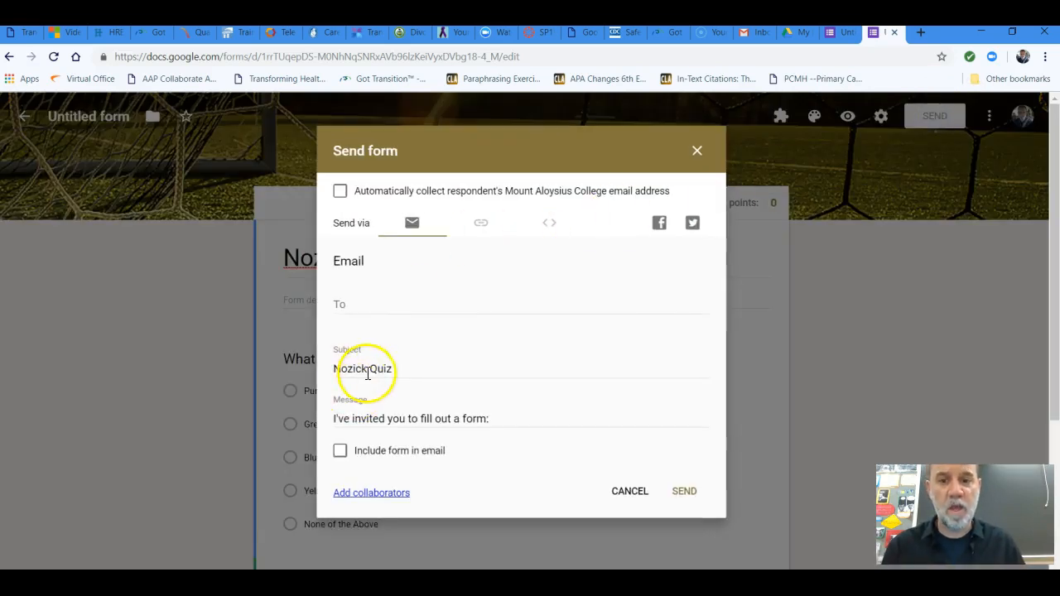
pyautogui.click(375, 305)
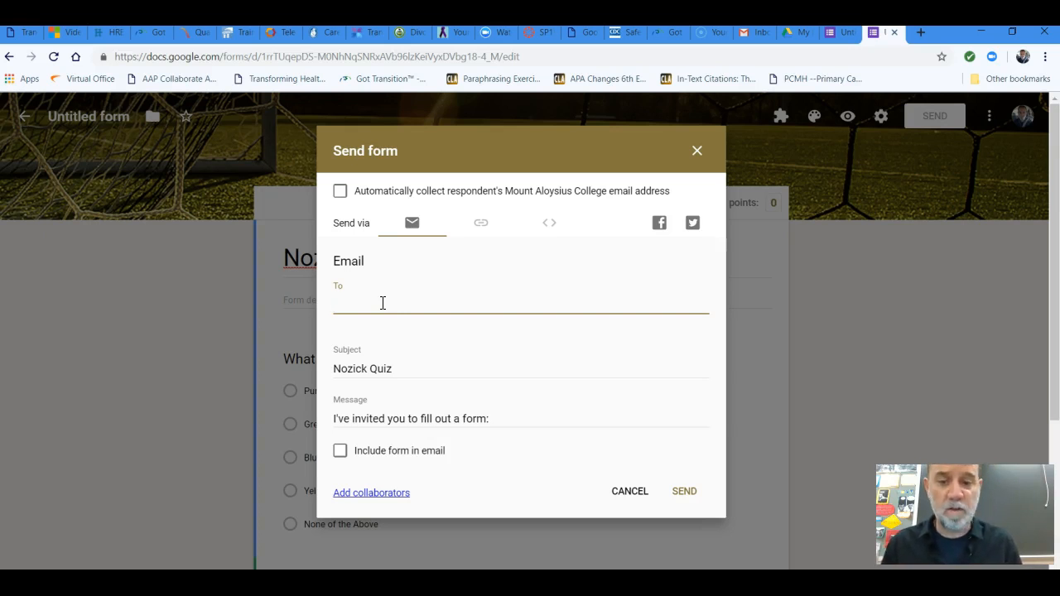
pyautogui.click(405, 301)
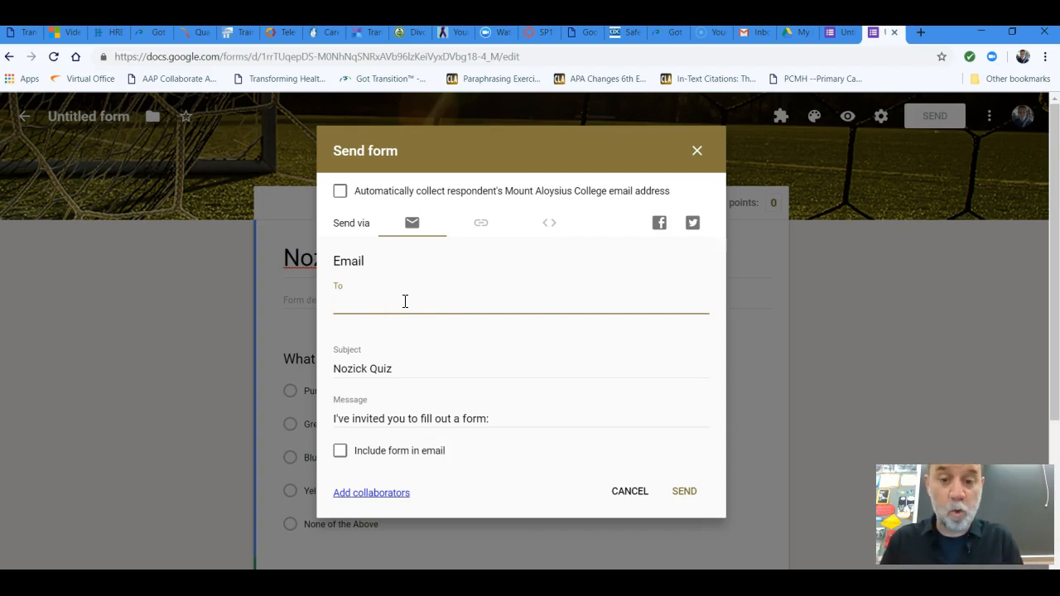
pyautogui.write('gm')
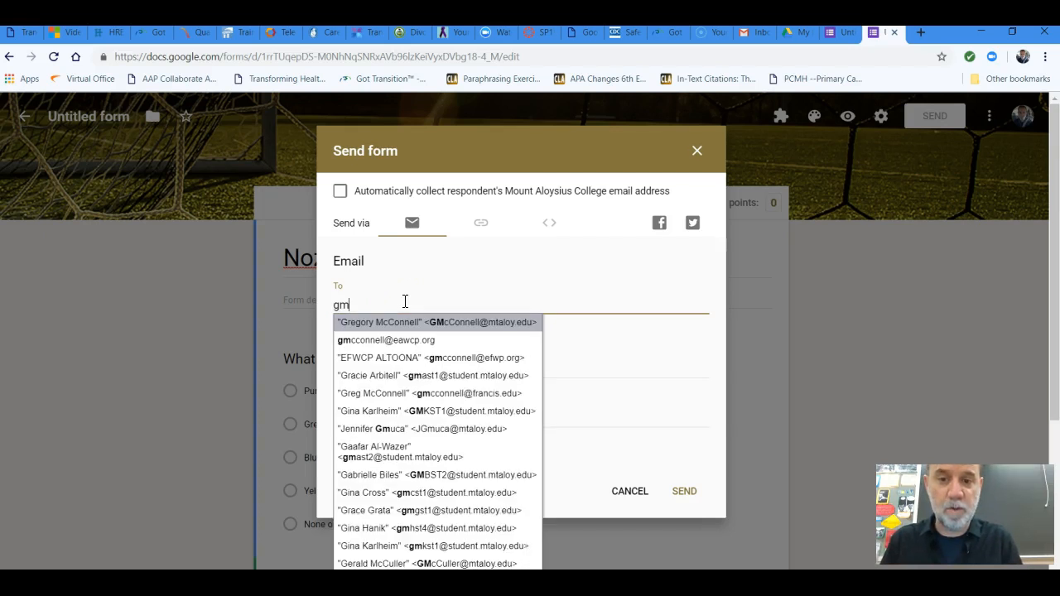
pyautogui.click(386, 322)
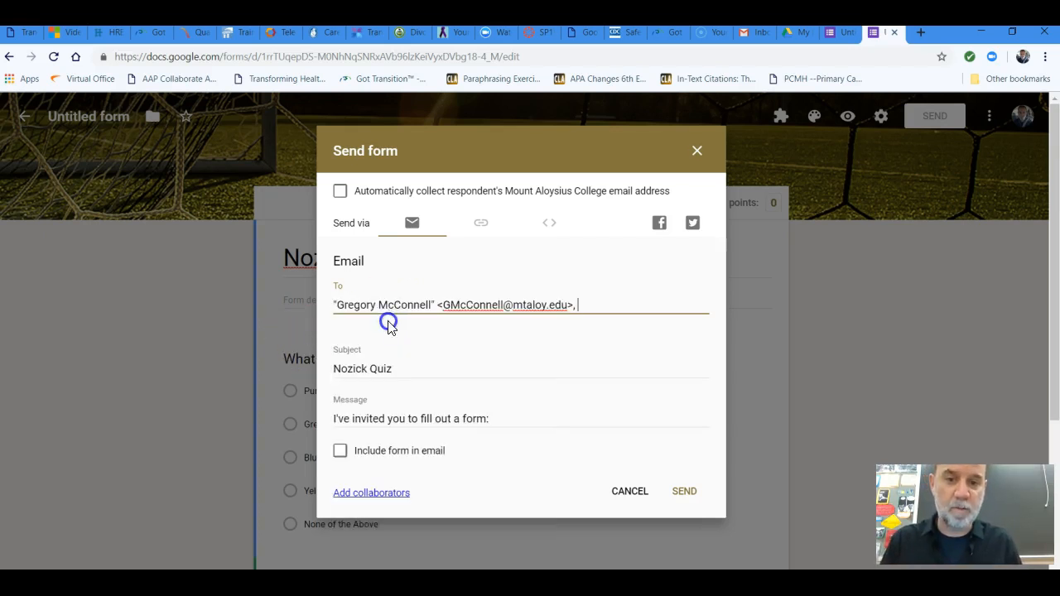
# View and select the form's shareable link, return to the email version, and cancel sending the form
pyautogui.click(481, 228)
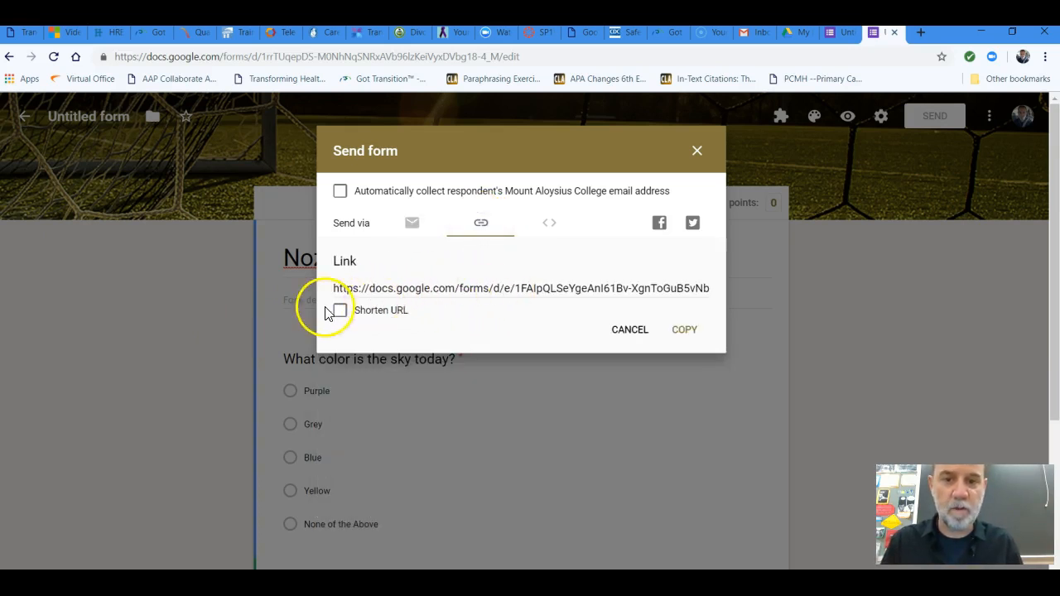
pyautogui.click(516, 288)
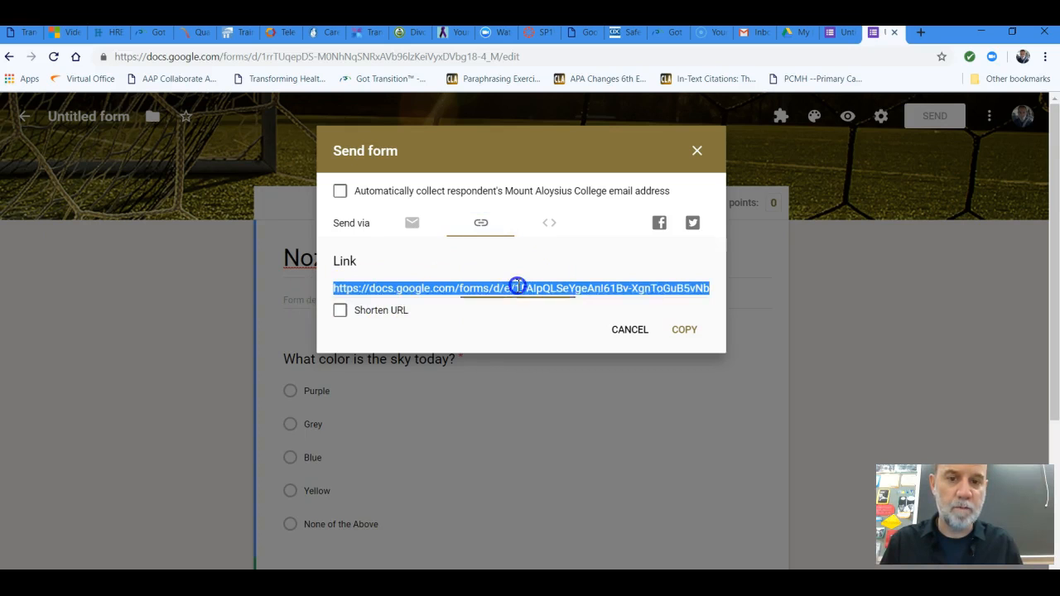
pyautogui.click(413, 225)
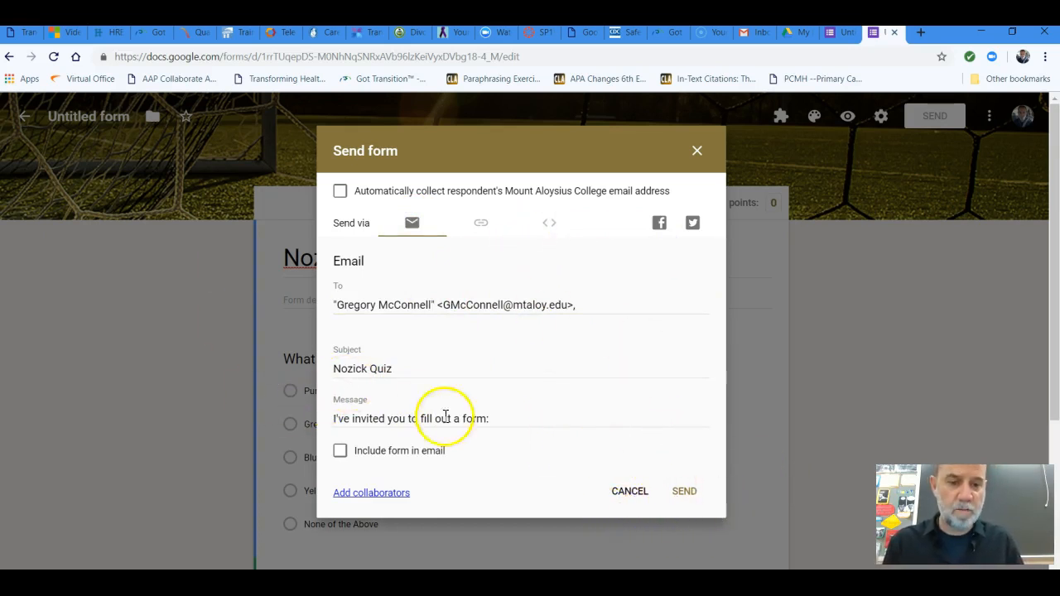
pyautogui.click(626, 496)
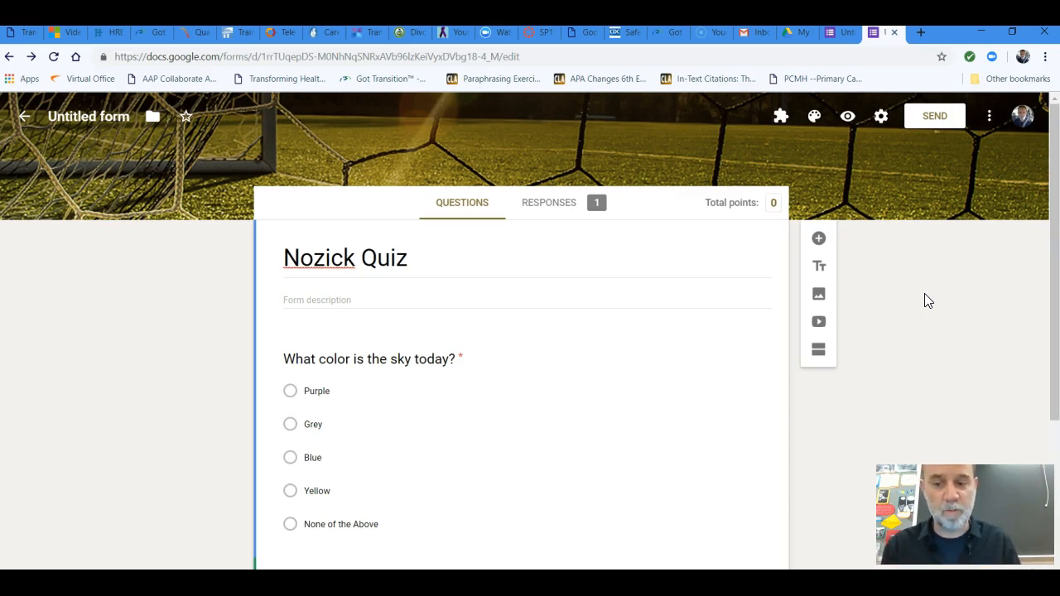
pyautogui.click(917, 272)
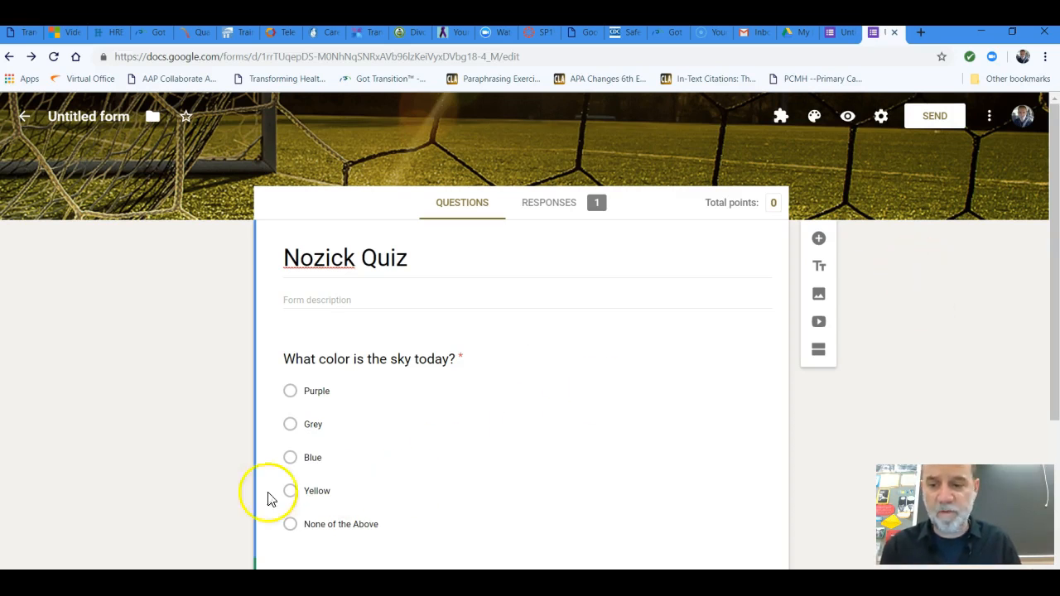